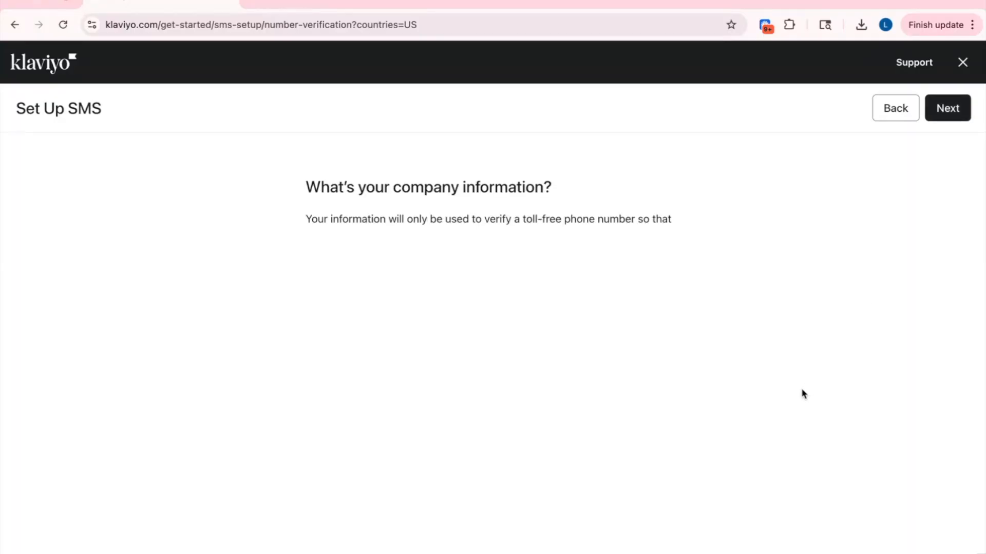
# Step: Review the company information form for toll-free number verification and continue to the sending information
pyautogui.scroll(-2, 804, 394)
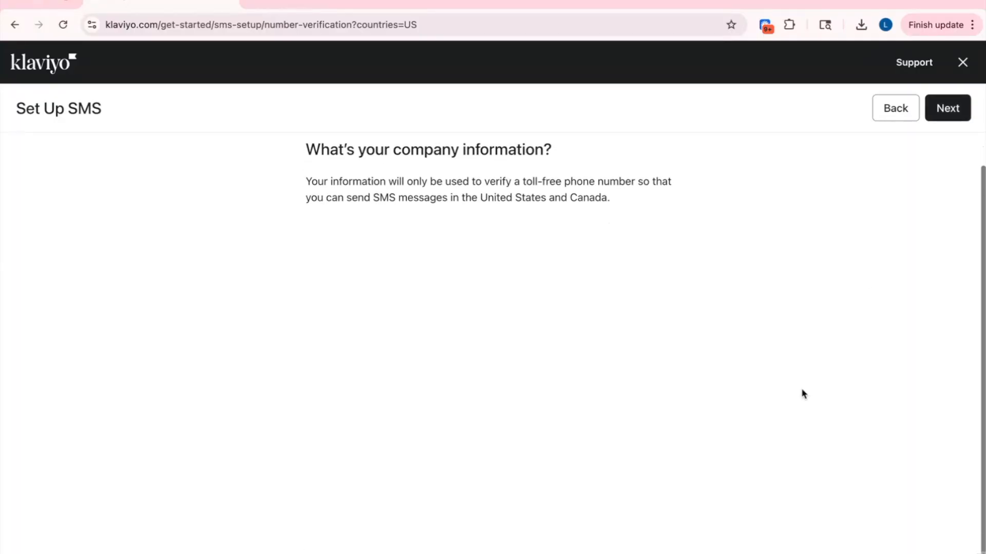
pyautogui.scroll(-1, 803, 394)
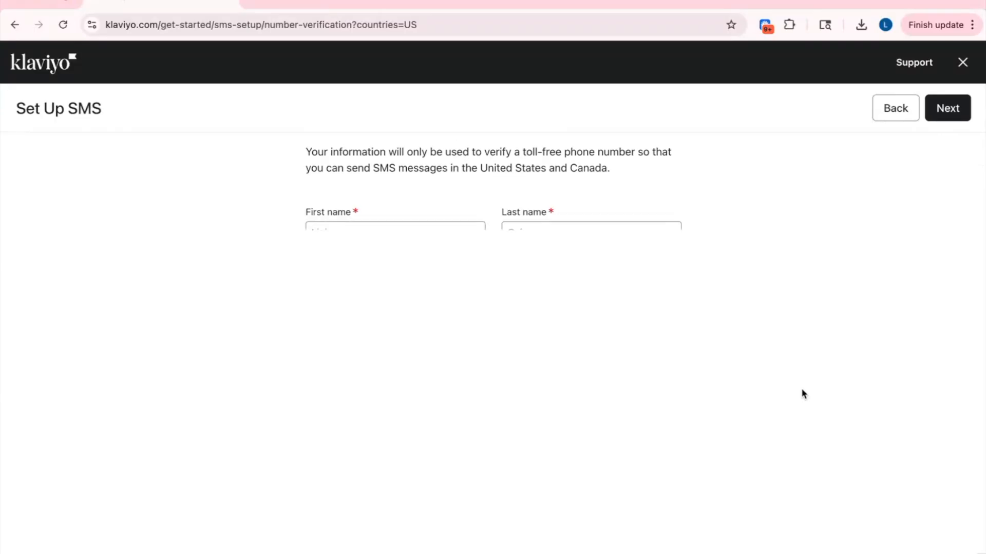
pyautogui.click(945, 109)
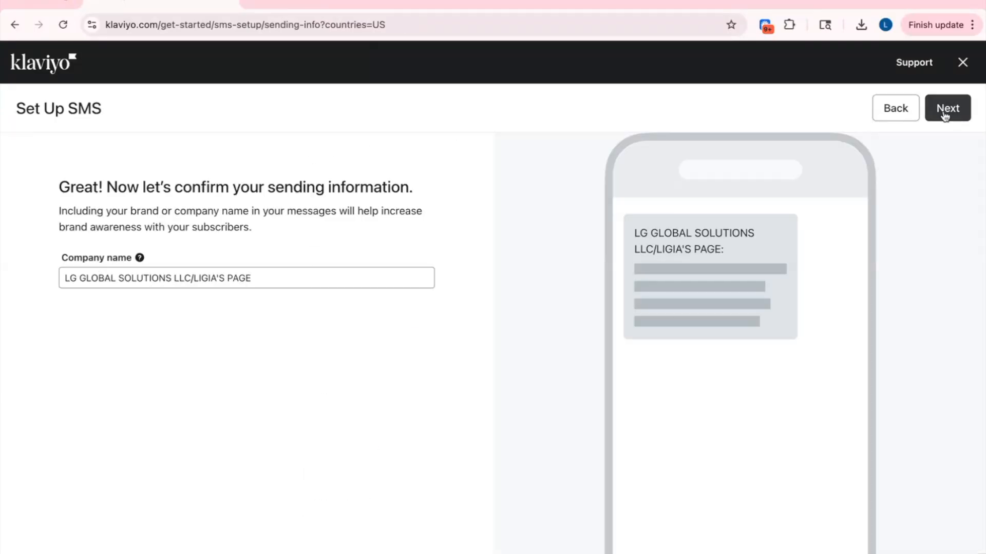
# Step: Set the sending company name to "Ligia's Candle Collection" and finish the SMS setup without choosing a subscriber collection method
pyautogui.click(371, 273)
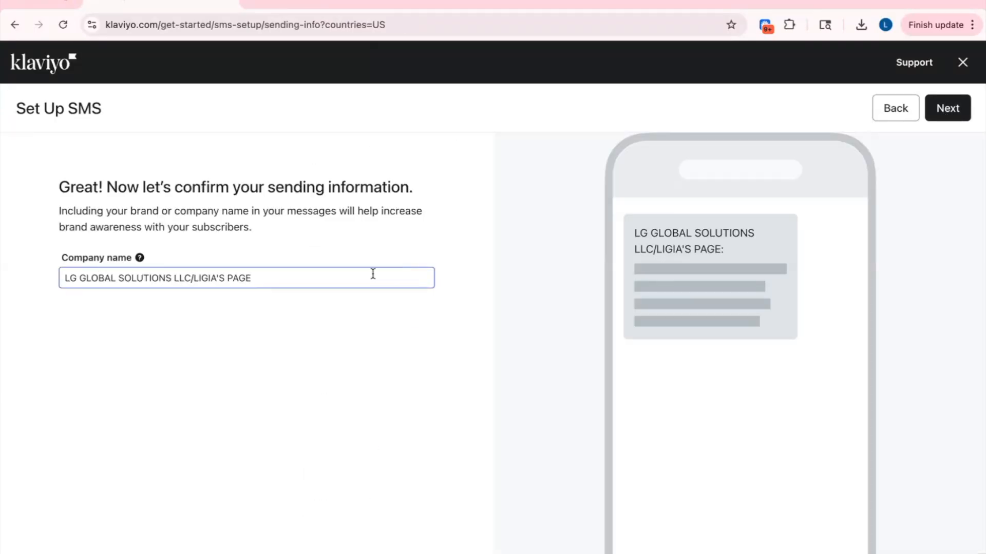
pyautogui.tripleClick(279, 273)
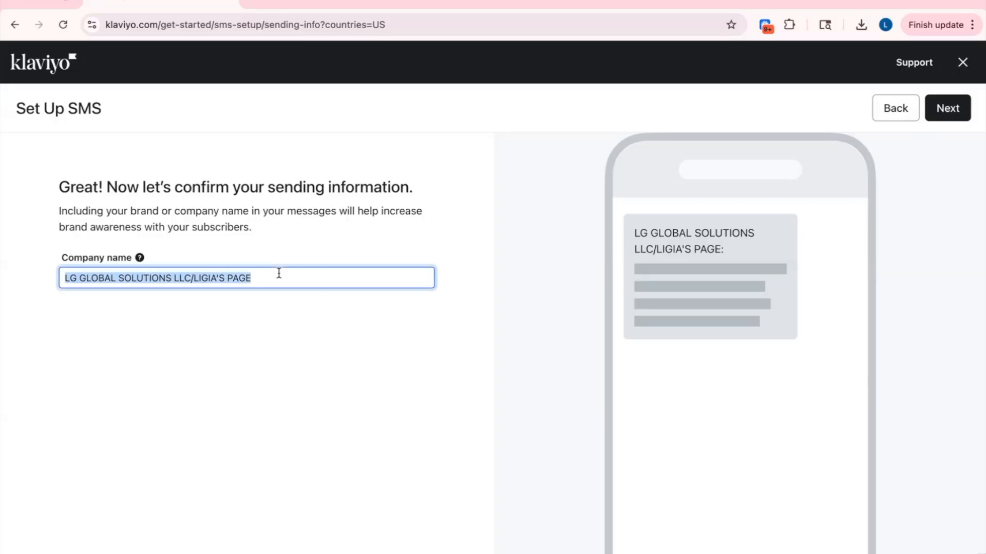
pyautogui.write("Ligia's Candle Collection")
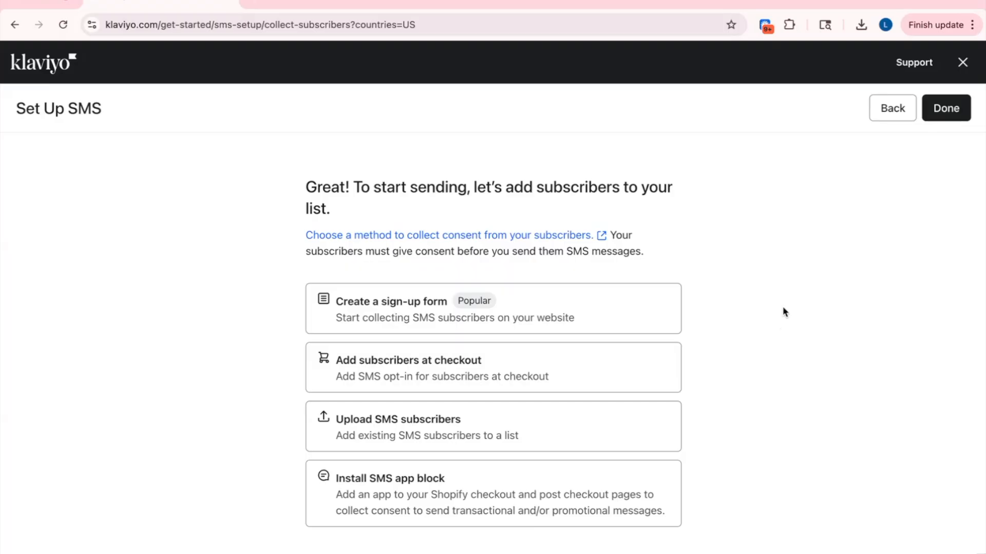
pyautogui.click(945, 109)
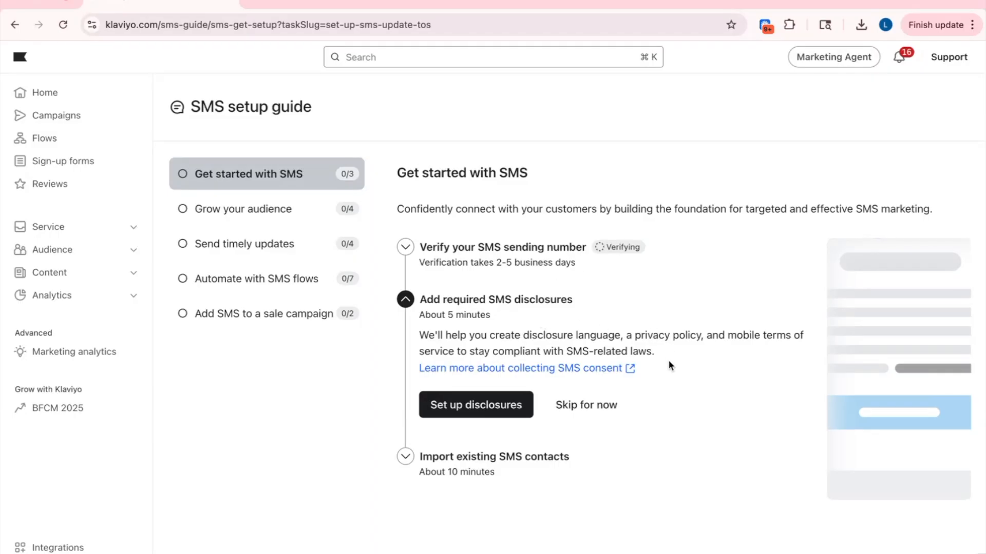
# Step: Start the SMS disclosure setup and review the company information, keeping only promotional messages selected
pyautogui.click(470, 409)
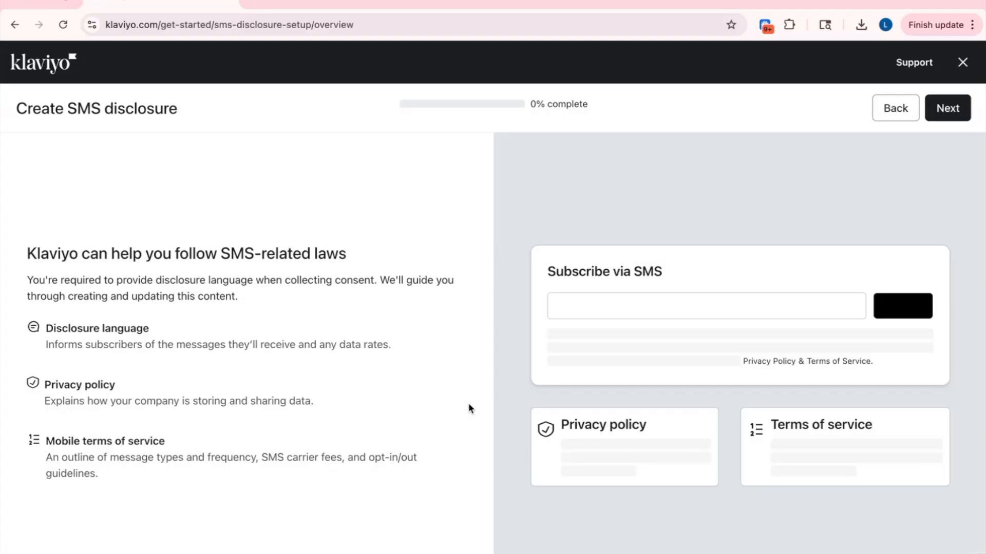
pyautogui.click(945, 110)
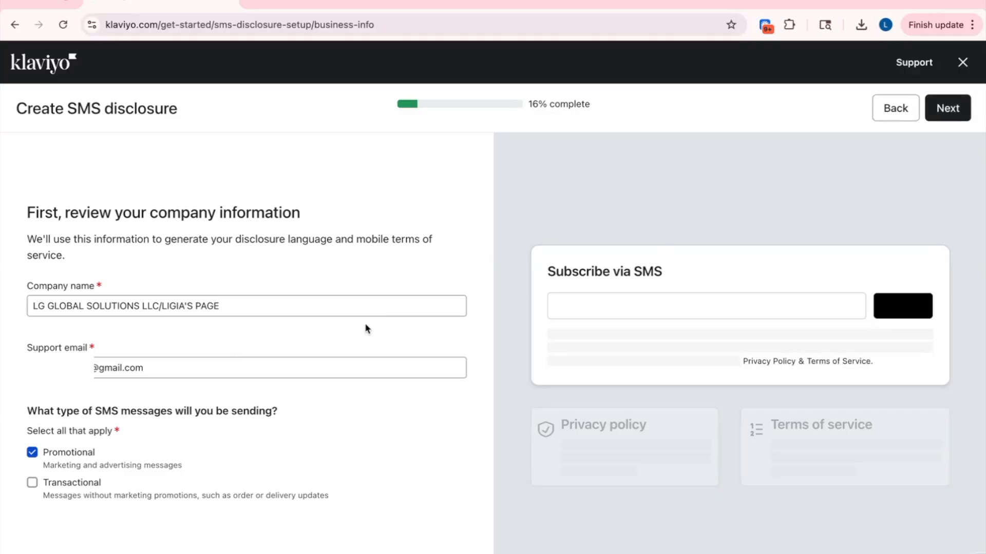
pyautogui.click(354, 312)
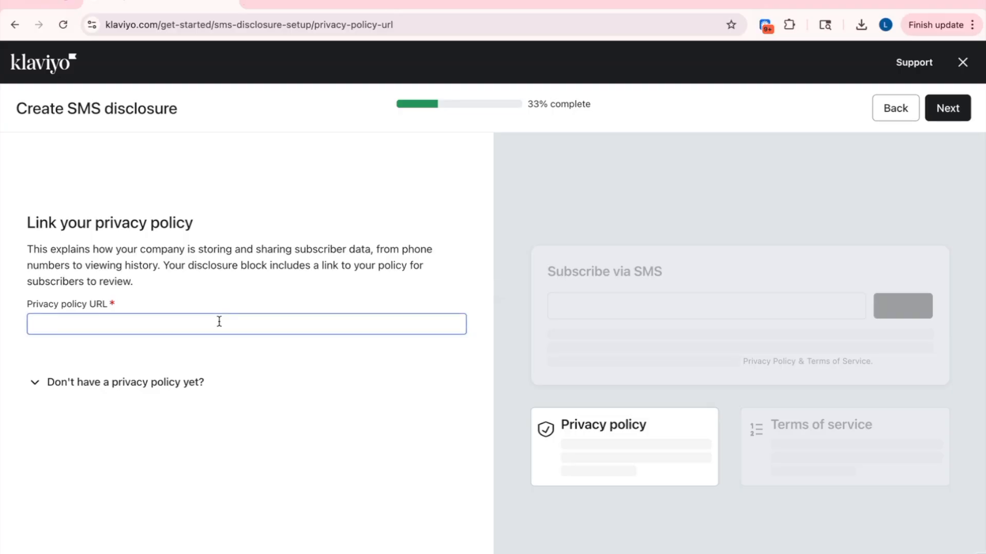
pyautogui.click(219, 321)
pyautogui.write('https://www.ligiaspage.com/policies/privacy-policy')
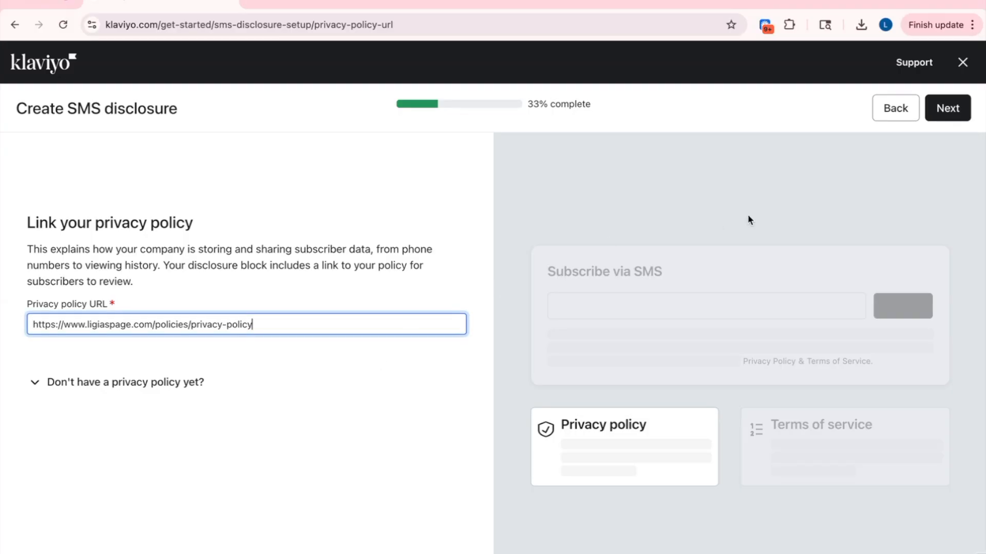
pyautogui.click(948, 114)
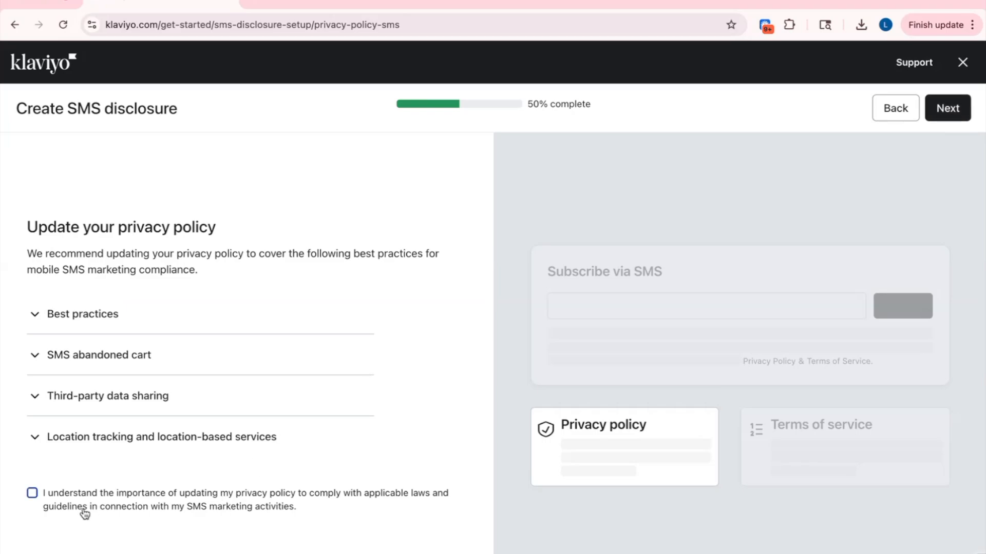
pyautogui.click(32, 493)
pyautogui.click(951, 113)
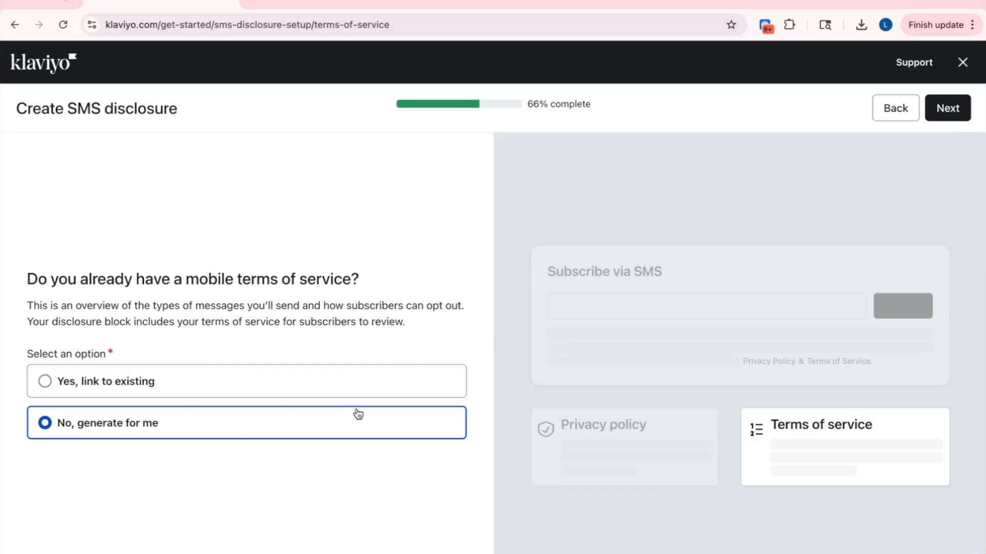
# Step: Have Klaviyo generate and host the mobile terms of service, accept the legal advice acknowledgement and finish the disclosure setup
pyautogui.click(943, 114)
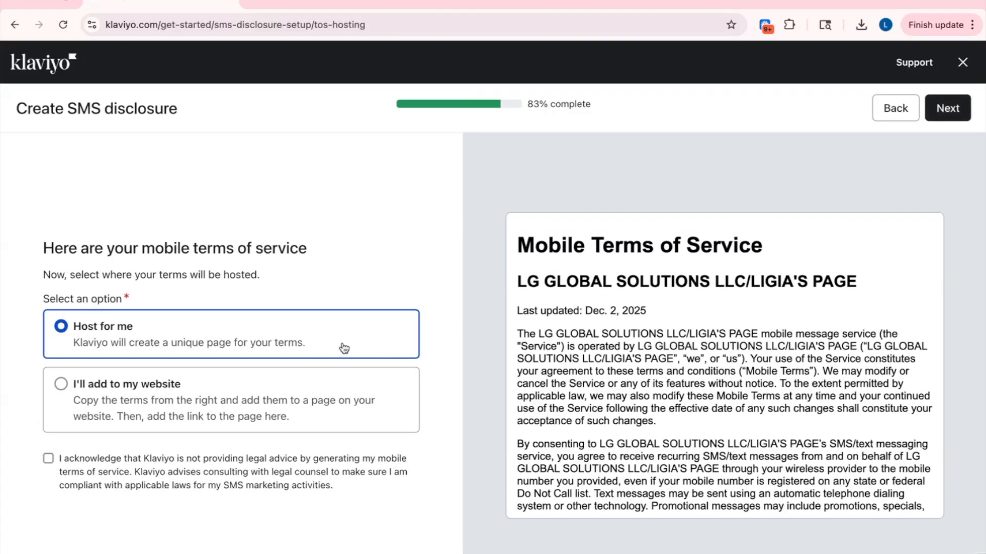
pyautogui.click(49, 459)
pyautogui.click(947, 109)
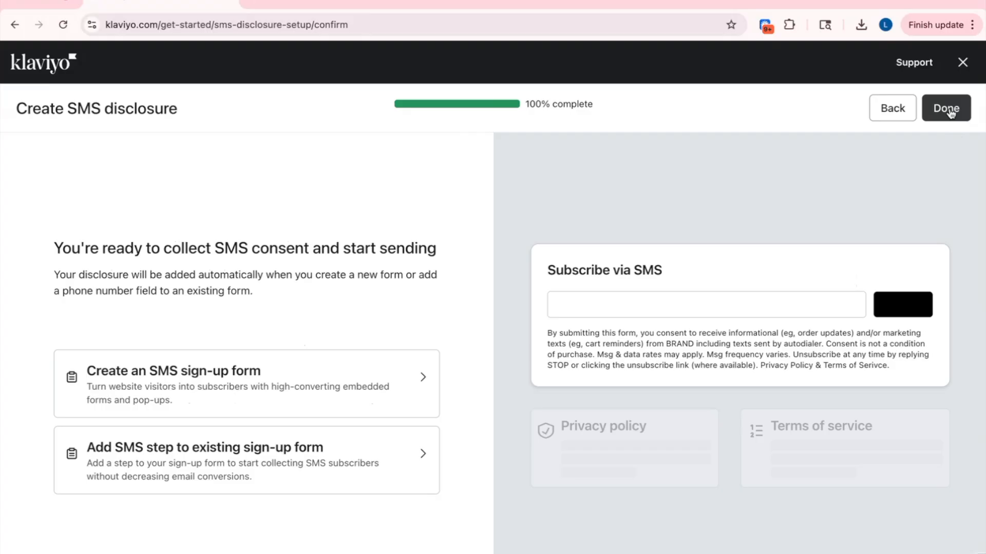
pyautogui.click(948, 110)
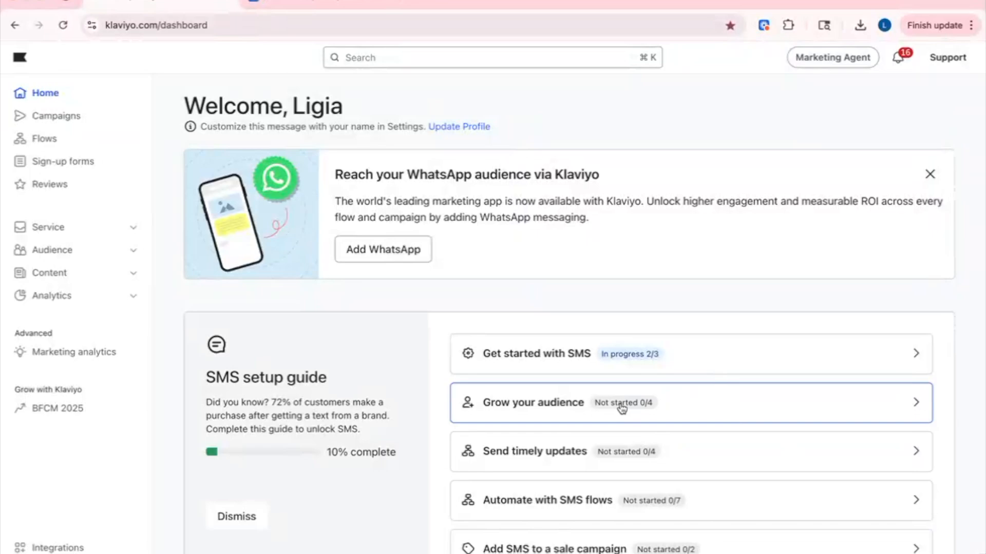
# Step: Start collecting SMS subscribers with a form from the Grow your audience guide and choose to create a new SMS form
pyautogui.click(573, 411)
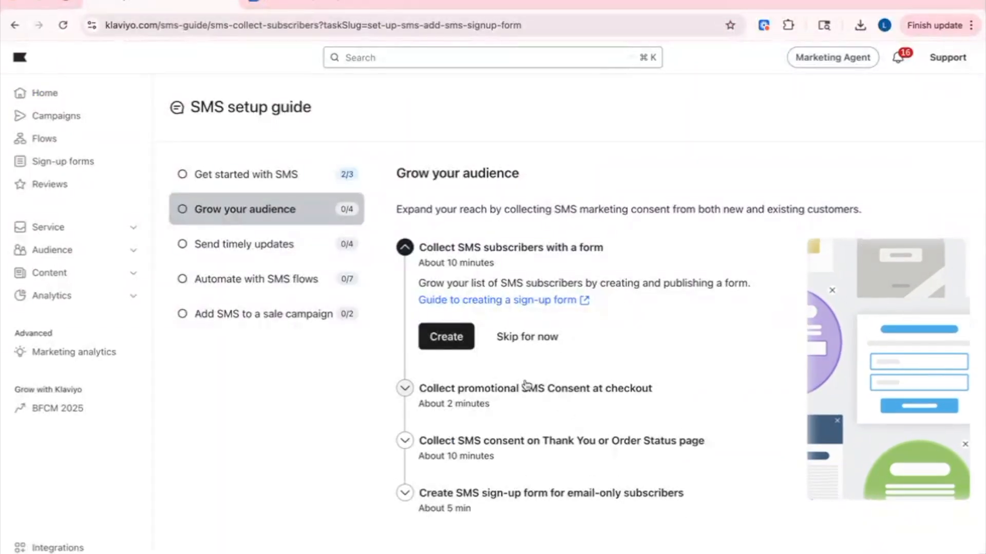
pyautogui.click(447, 338)
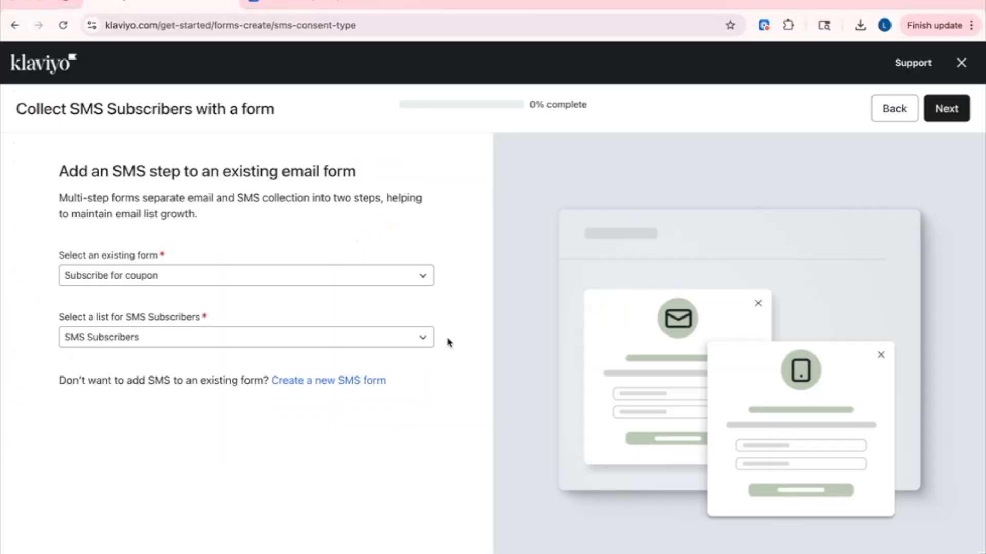
pyautogui.click(377, 281)
pyautogui.click(377, 281)
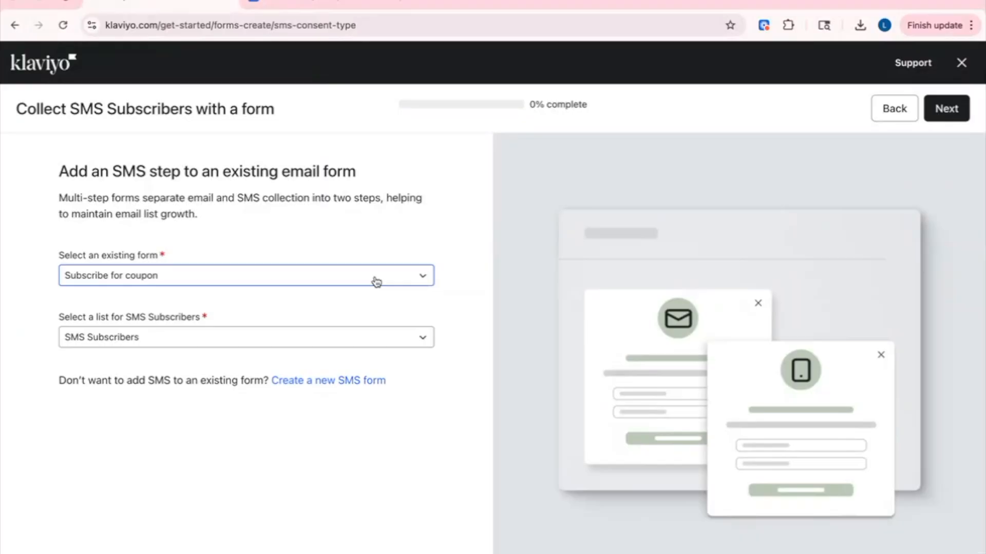
pyautogui.click(366, 342)
pyautogui.click(366, 343)
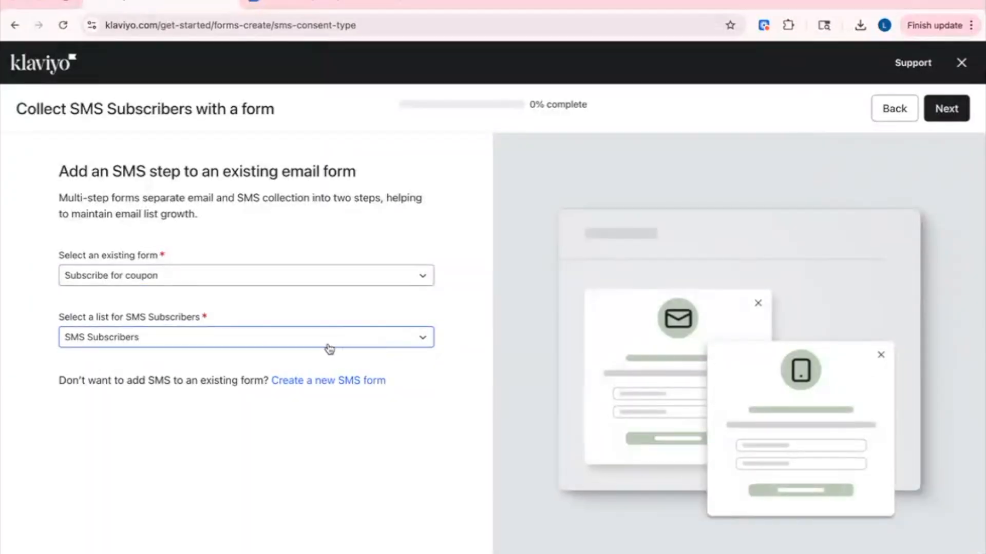
pyautogui.click(324, 383)
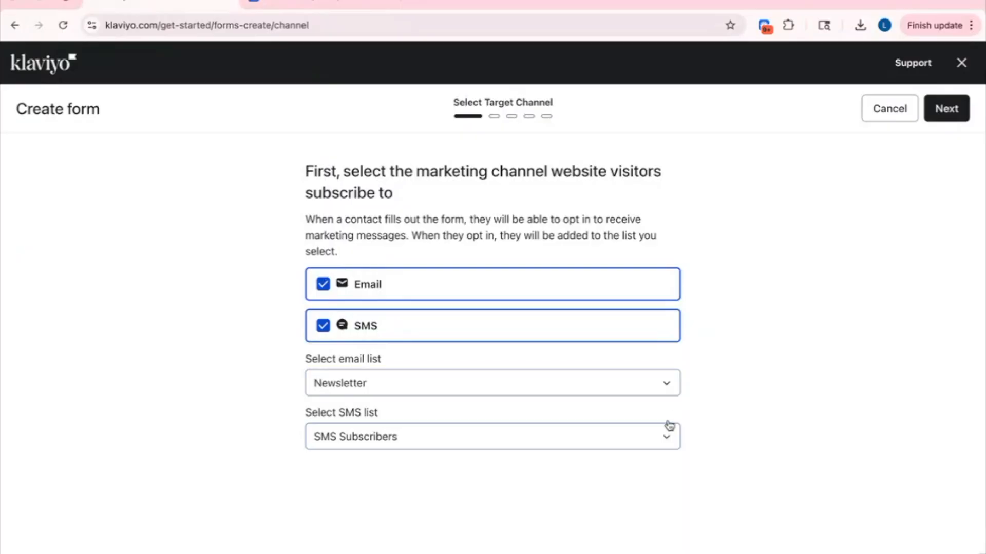
# Step: Configure the new form for Email and SMS with the Newsletter and SMS Subscribers lists, shown as a popup with a teaser
pyautogui.click(943, 119)
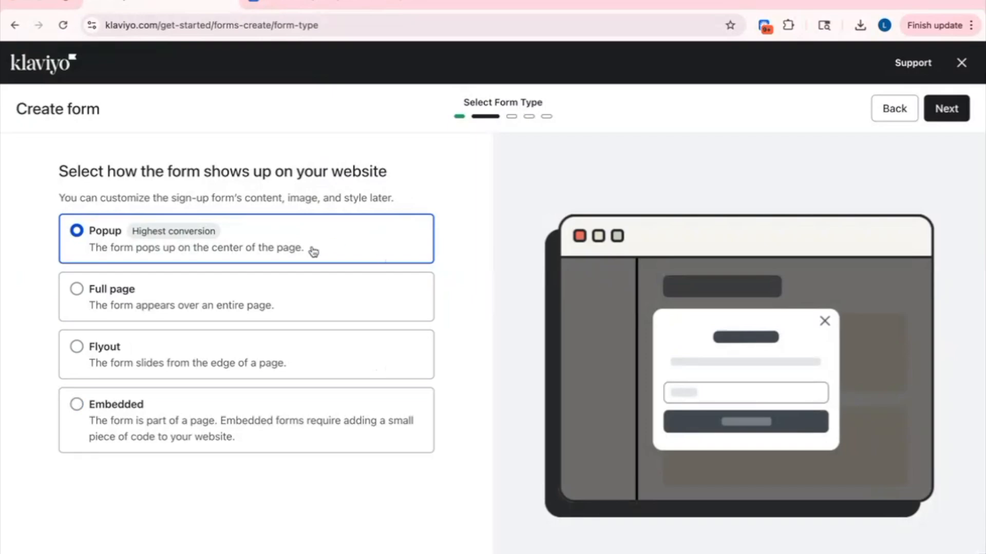
pyautogui.click(952, 116)
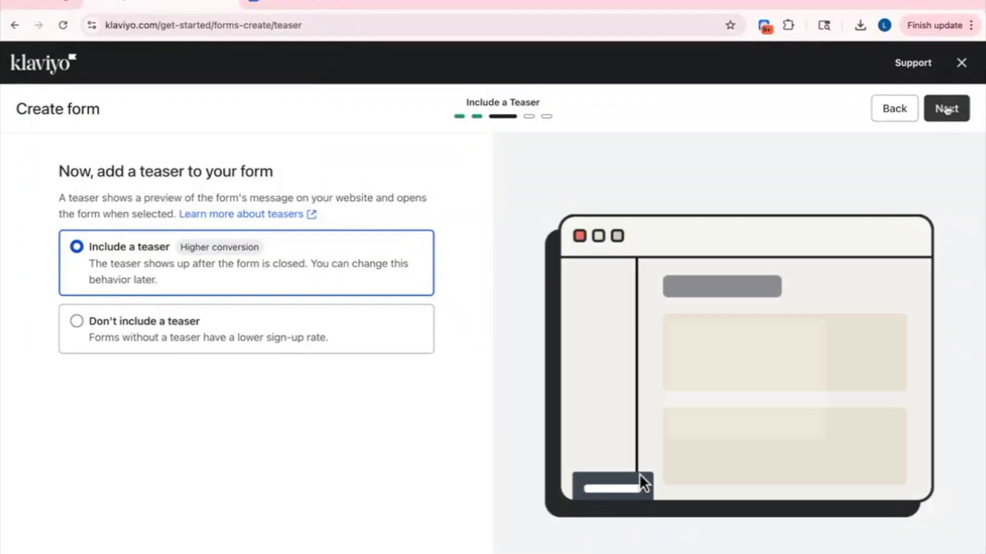
pyautogui.click(947, 109)
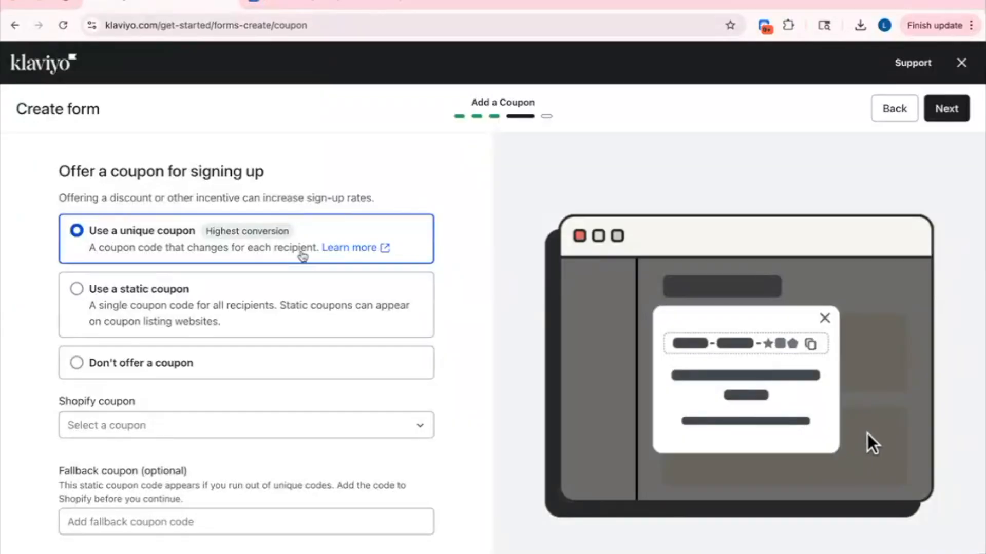
# Step: Choose not to offer a coupon for signing up and continue to the layout selection
pyautogui.click(77, 290)
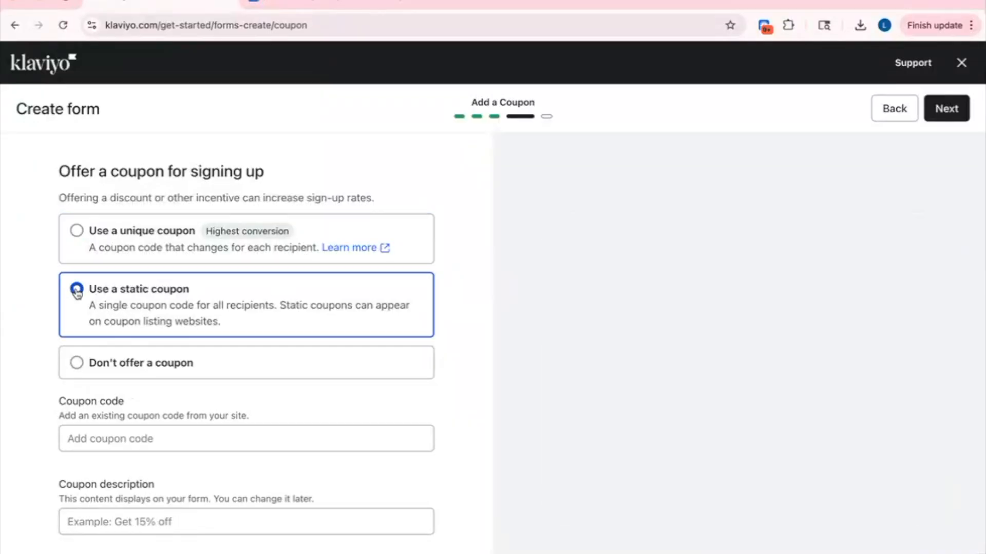
pyautogui.click(77, 364)
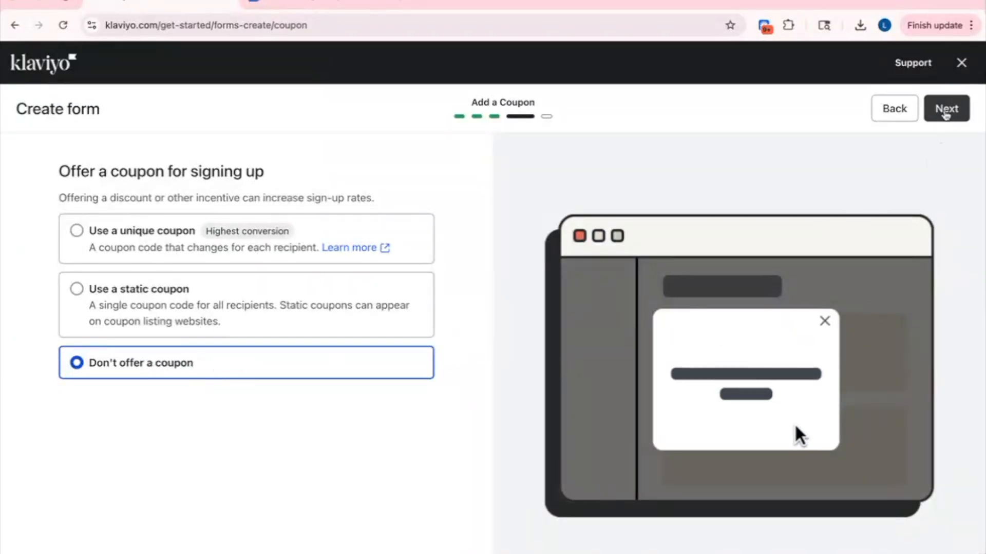
pyautogui.click(945, 110)
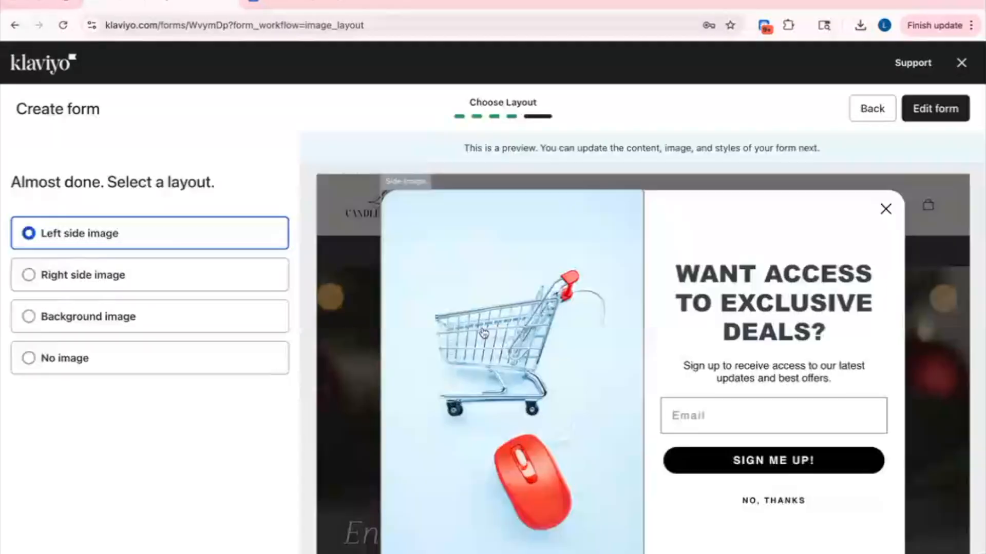
# Step: Compare the available form layouts, settle on the left side image layout and open the form for editing
pyautogui.click(30, 279)
pyautogui.click(29, 317)
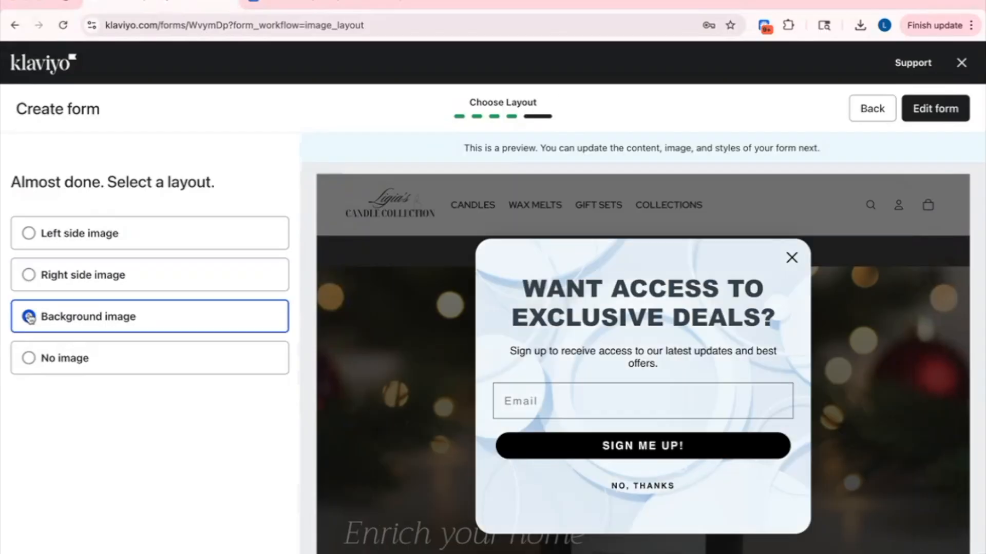
pyautogui.click(30, 358)
pyautogui.click(28, 235)
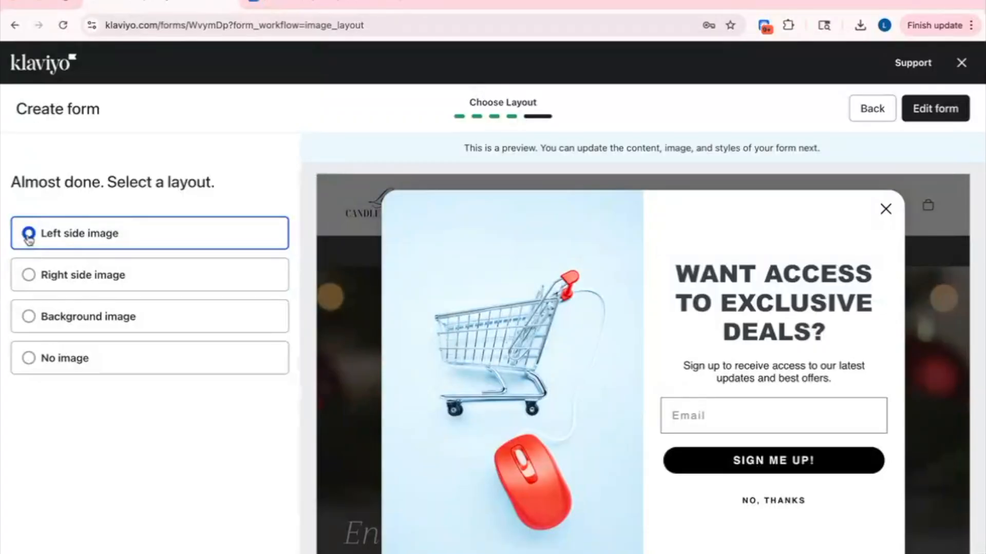
pyautogui.click(942, 110)
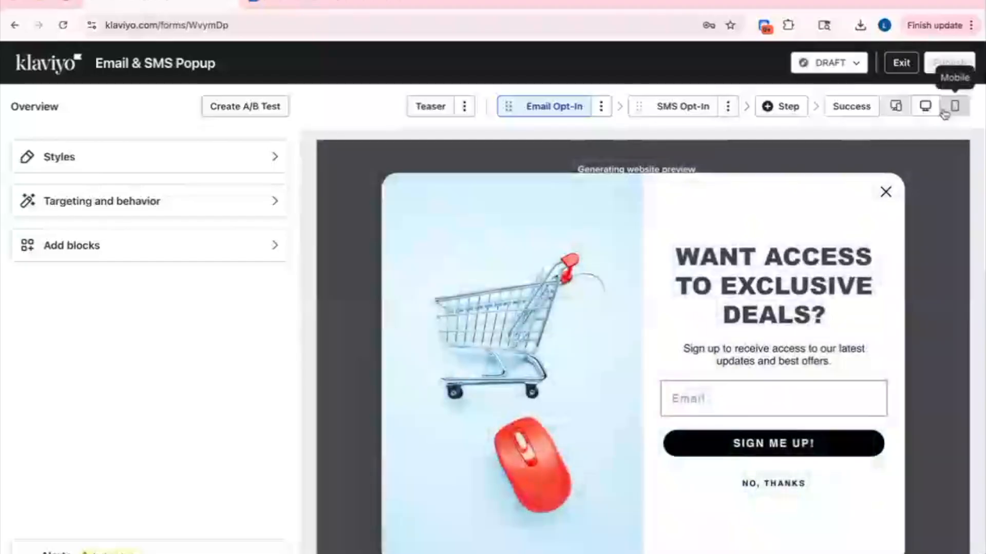
# Step: Replace the popup's side image with "Email Image pop up (500 x 700 px)" from the image library
pyautogui.click(556, 256)
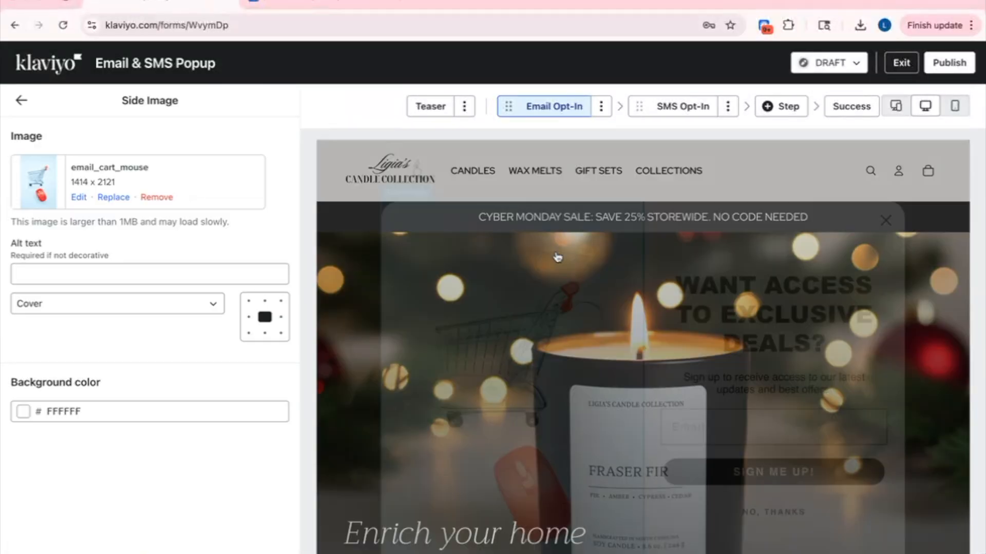
pyautogui.click(117, 199)
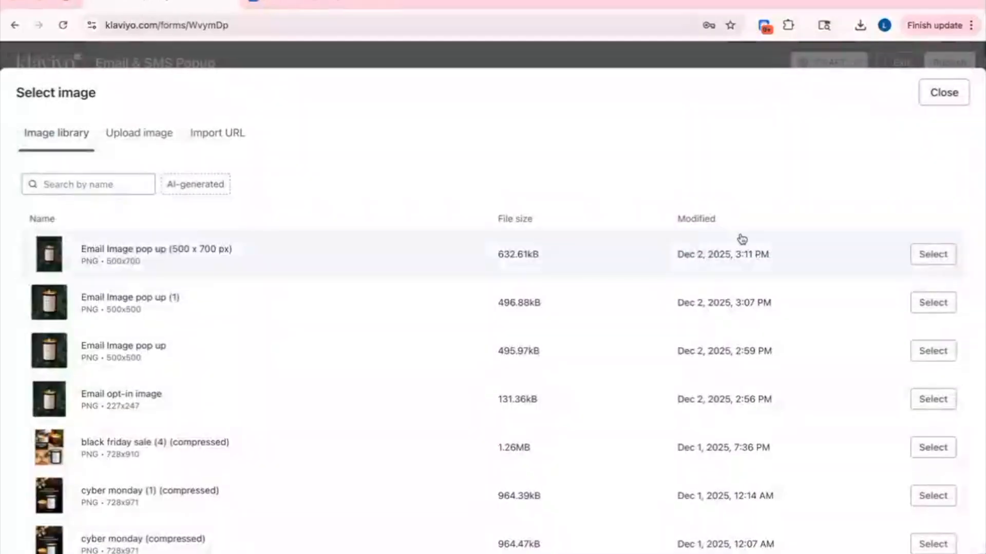
pyautogui.click(931, 256)
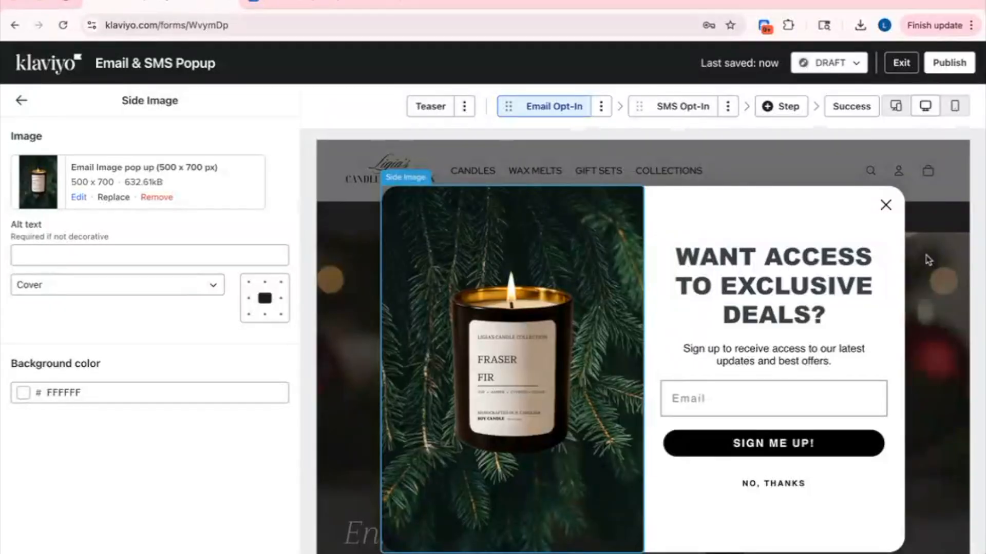
# Step: Replace the heading text on the email opt-in step with "Receive 15% off"
pyautogui.click(821, 310)
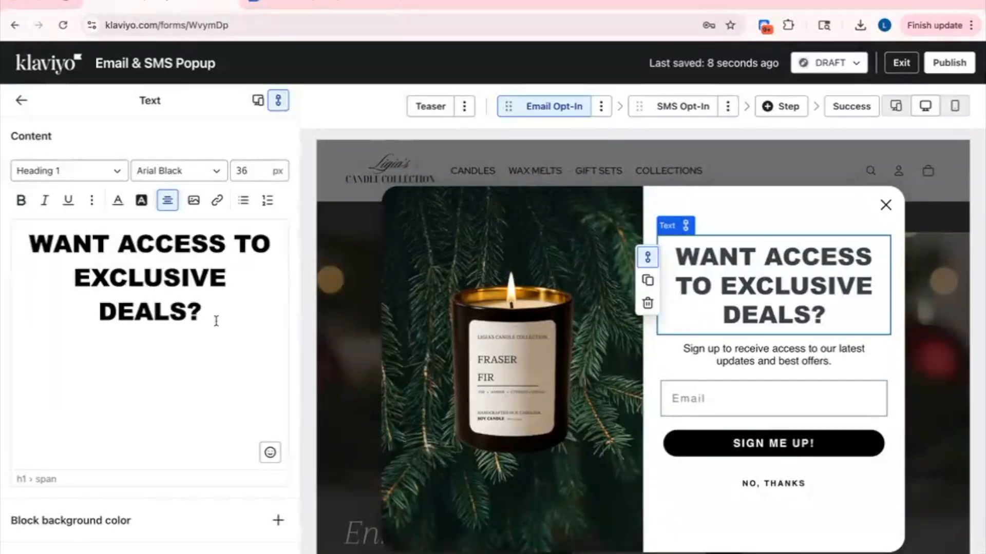
pyautogui.moveTo(216, 321); pyautogui.dragTo(52, 249)
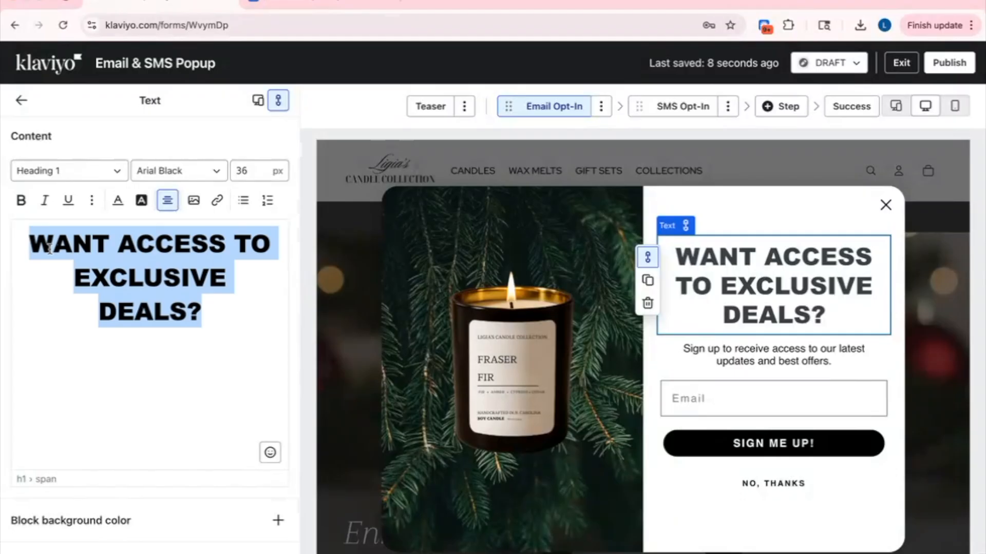
pyautogui.press('BackSpace')
pyautogui.write('Re')
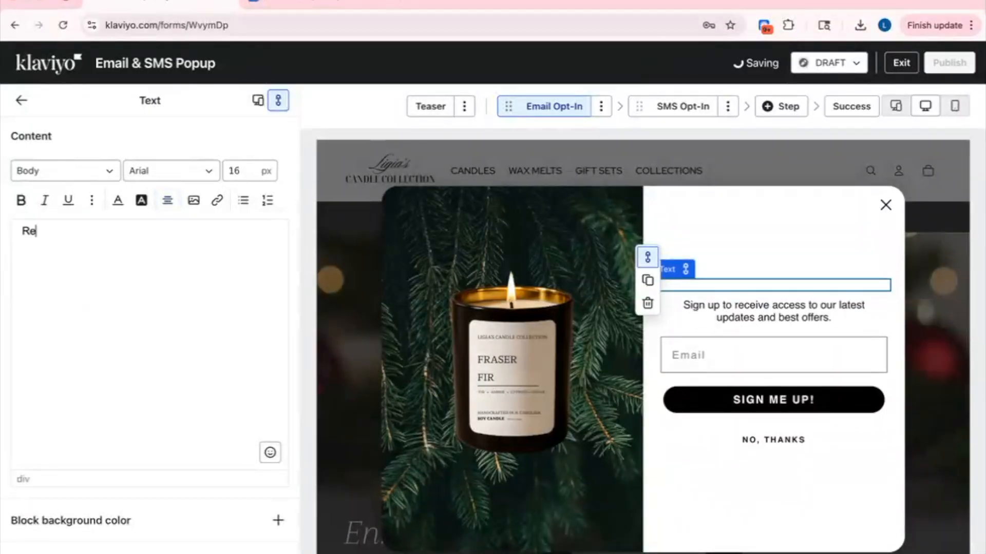
pyautogui.write('eeive 15% off')
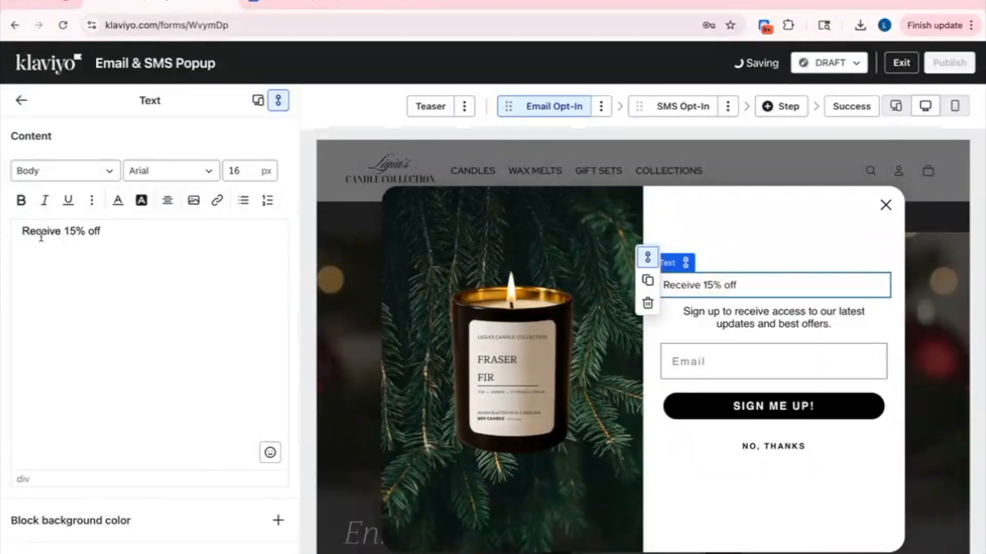
# Step: Format the "Receive 15% off" heading in Georgia at 25 px and center it
pyautogui.hotkey('ctrl', 'a')
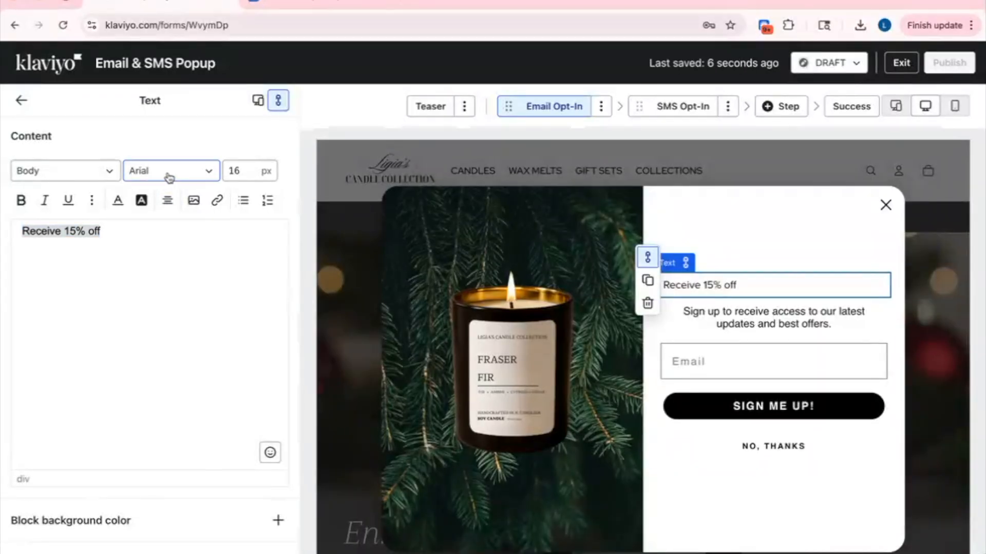
pyautogui.click(169, 173)
pyautogui.scroll(-3, 162, 303)
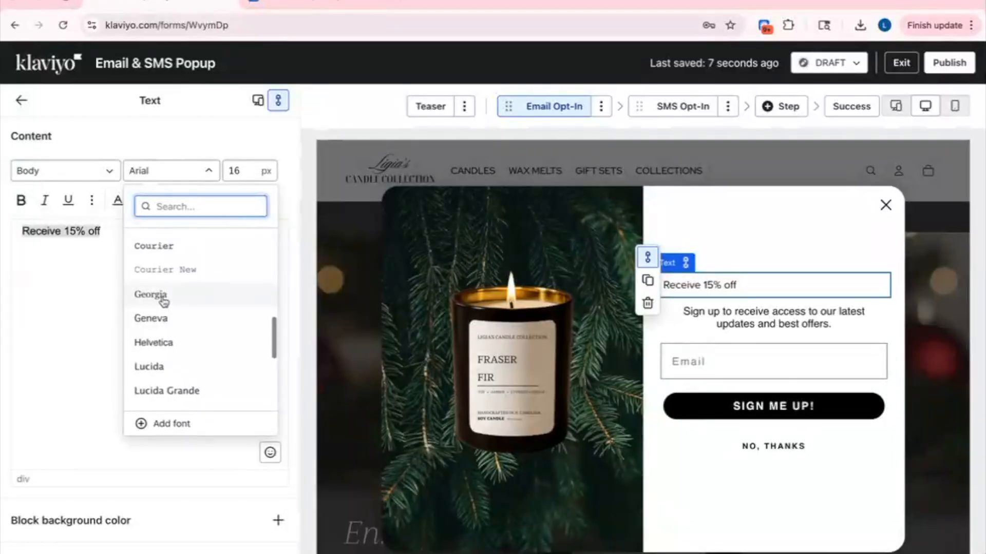
pyautogui.click(163, 302)
pyautogui.click(245, 169)
pyautogui.write('25')
pyautogui.click(168, 200)
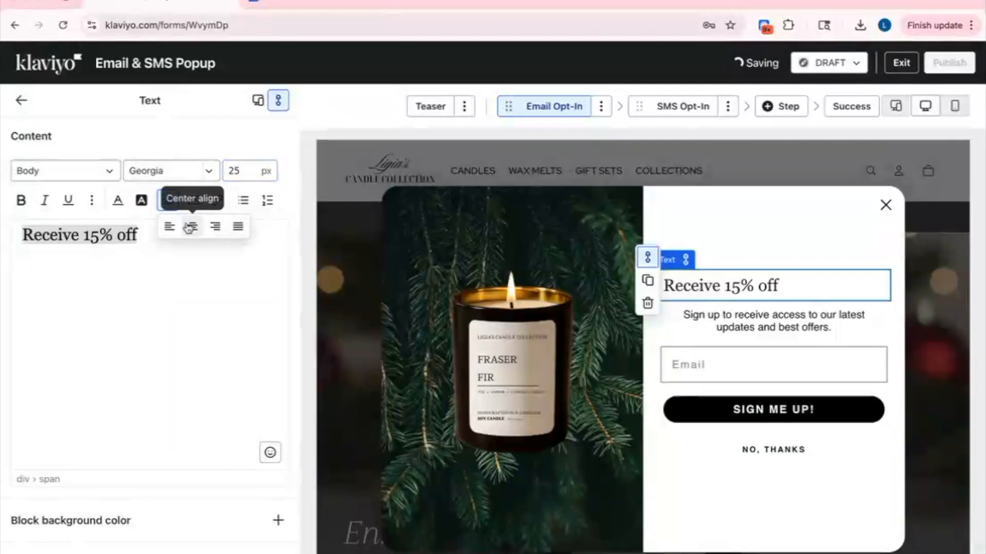
pyautogui.click(190, 227)
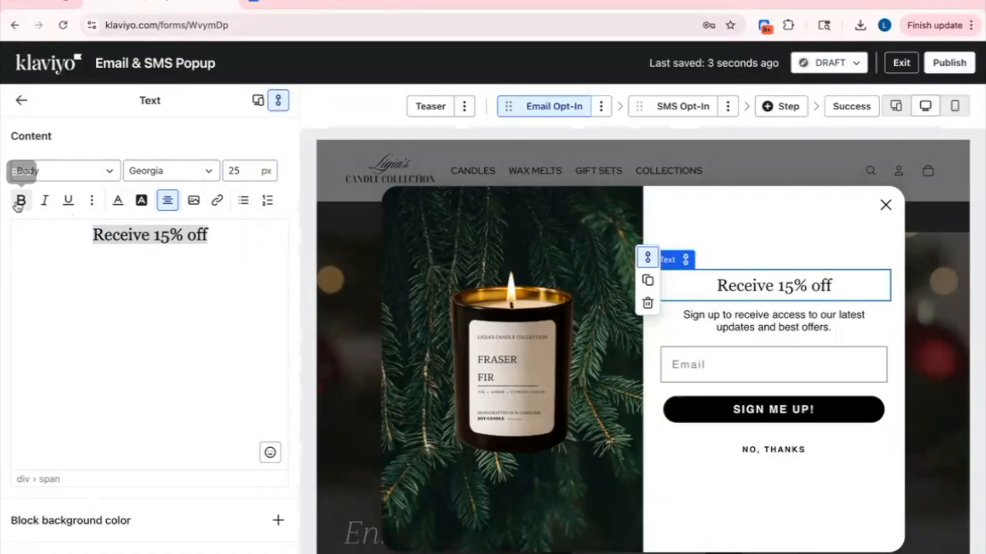
# Step: Italicize the "Receive 15% off" heading and set its font size to 35 px
pyautogui.click(44, 201)
pyautogui.click(246, 176)
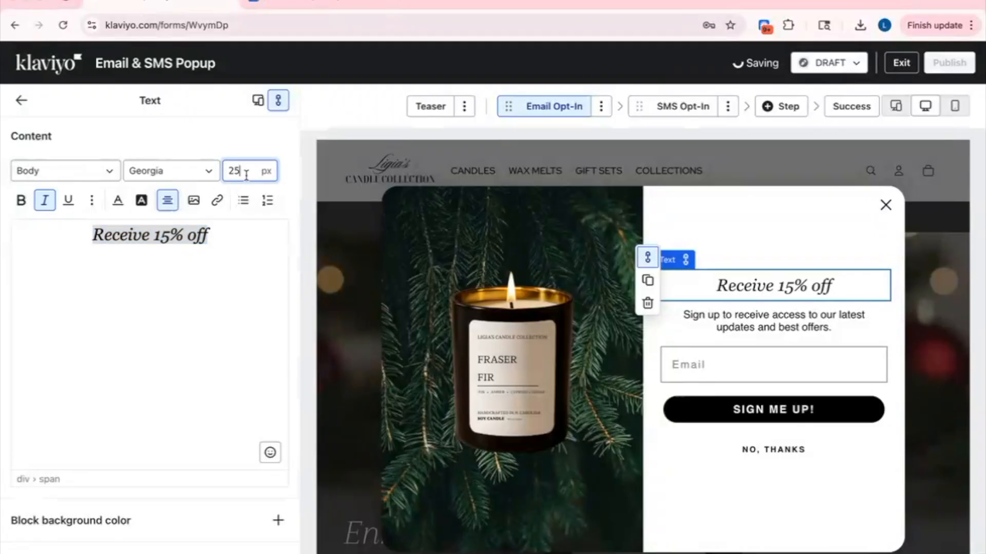
pyautogui.write('35')
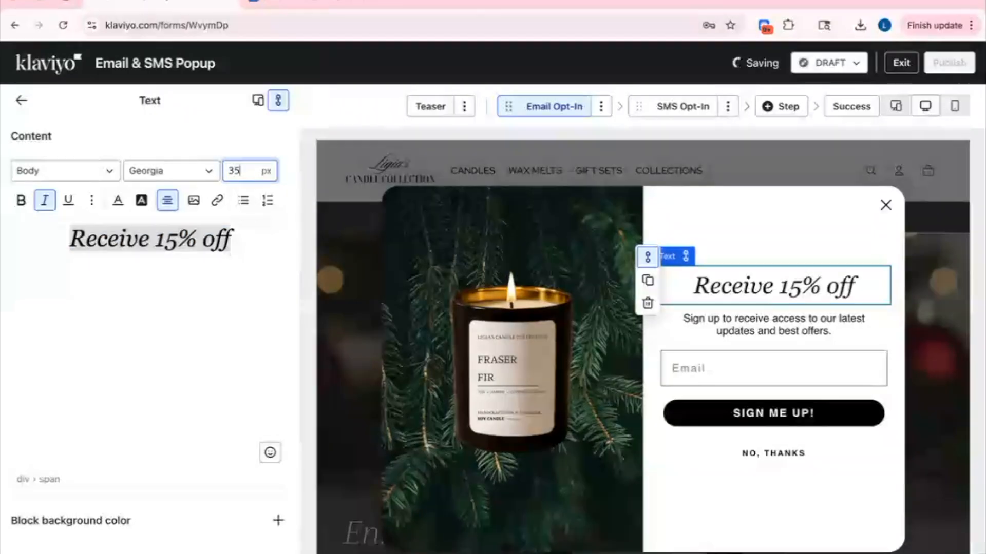
# Step: Replace the description below the heading with "Your first order when you sign-up."
pyautogui.click(745, 332)
pyautogui.moveTo(178, 249); pyautogui.dragTo(44, 233)
pyautogui.write('Your ')
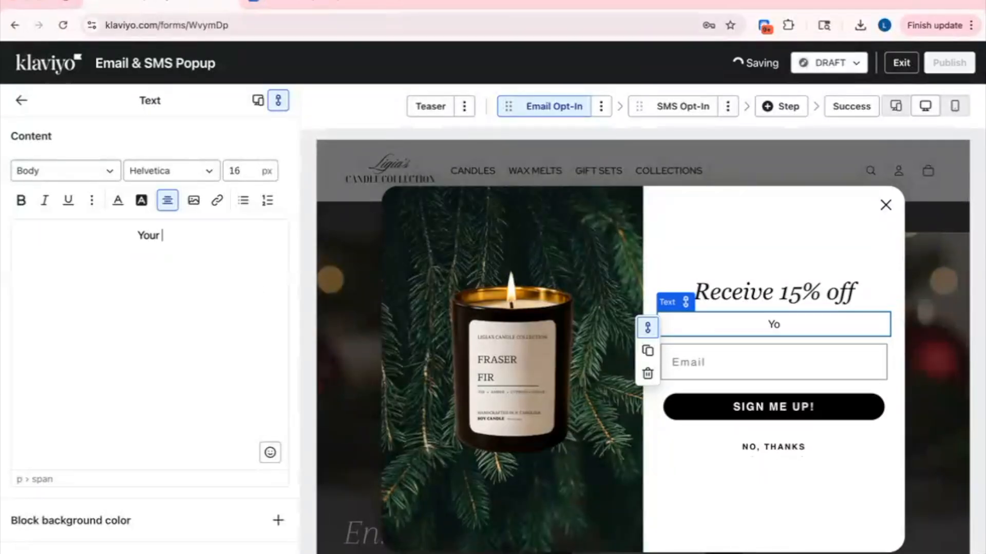
pyautogui.write('first orde')
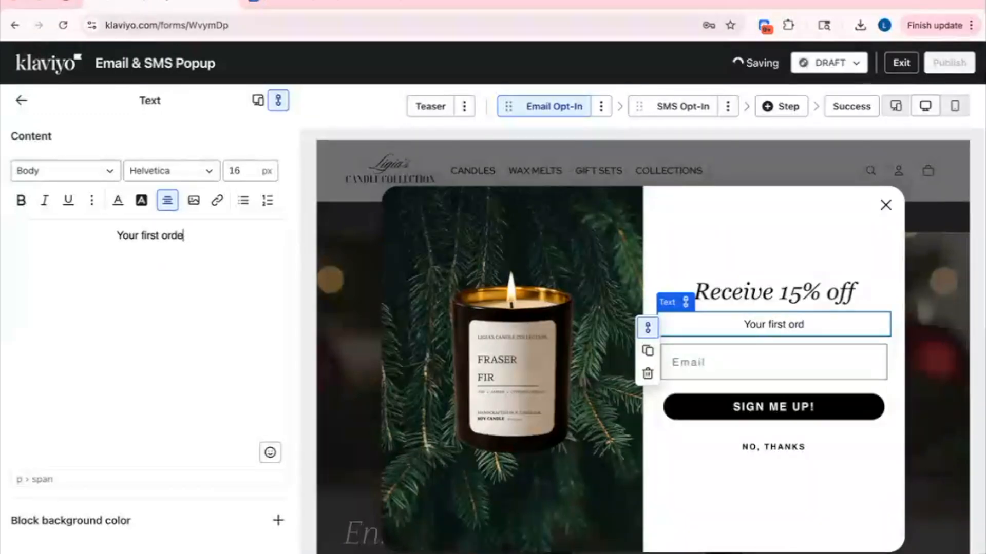
pyautogui.write('r when you')
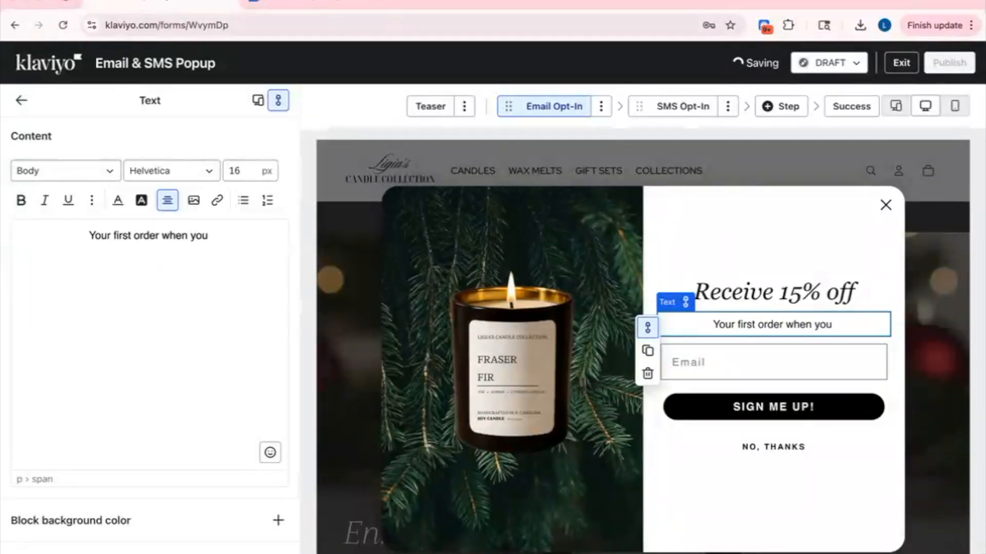
pyautogui.write(' sign-up')
pyautogui.press('BackSpace')
pyautogui.press('BackSpace')
pyautogui.write('-up.')
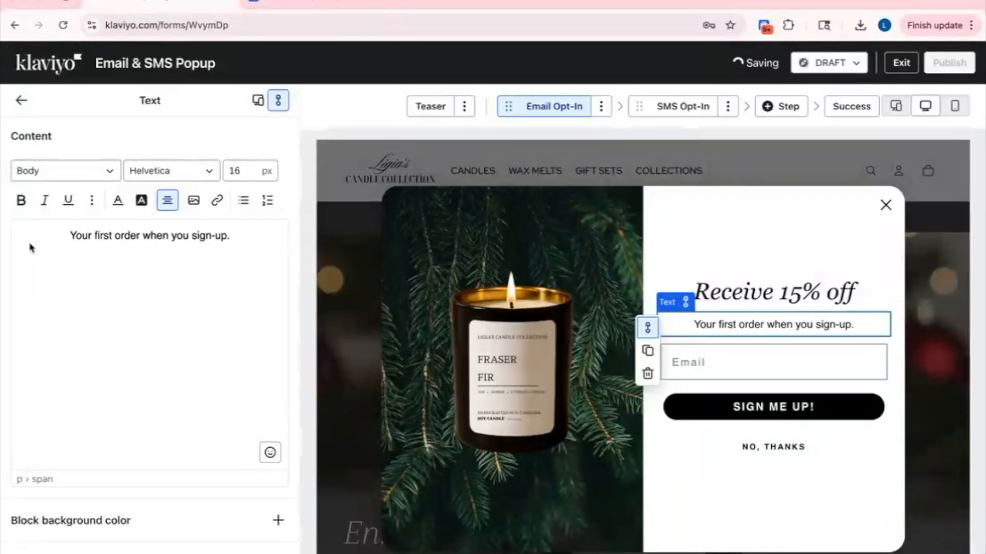
# Step: Set the description text below the heading to Poppins Normal 400 at 15 px
pyautogui.tripleClick(81, 237)
pyautogui.click(182, 172)
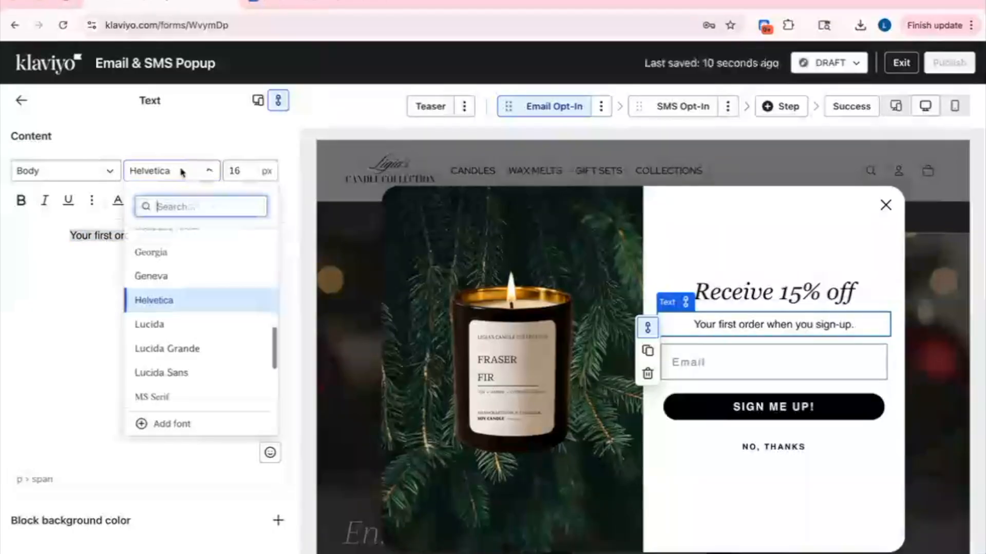
pyautogui.scroll(3, 164, 291)
pyautogui.scroll(4, 165, 291)
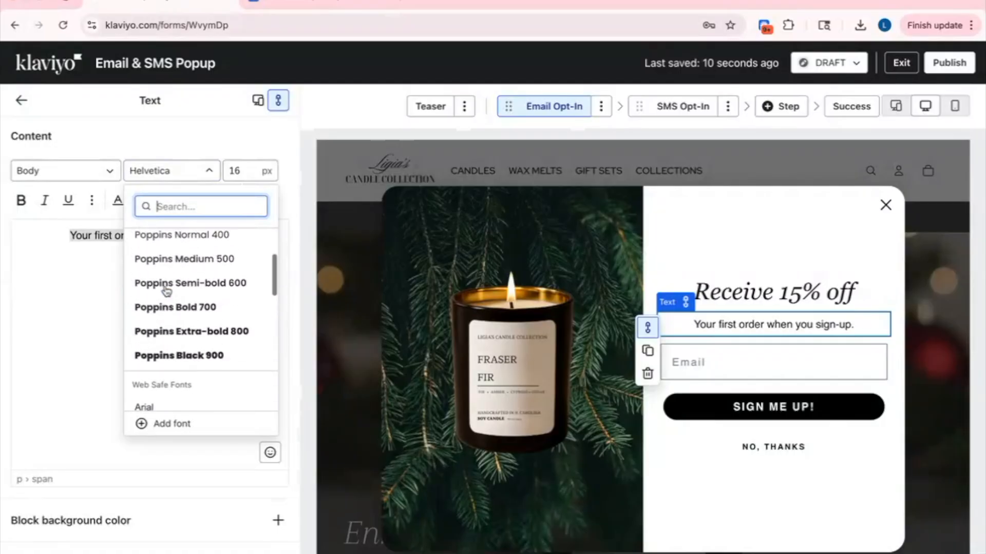
pyautogui.click(162, 332)
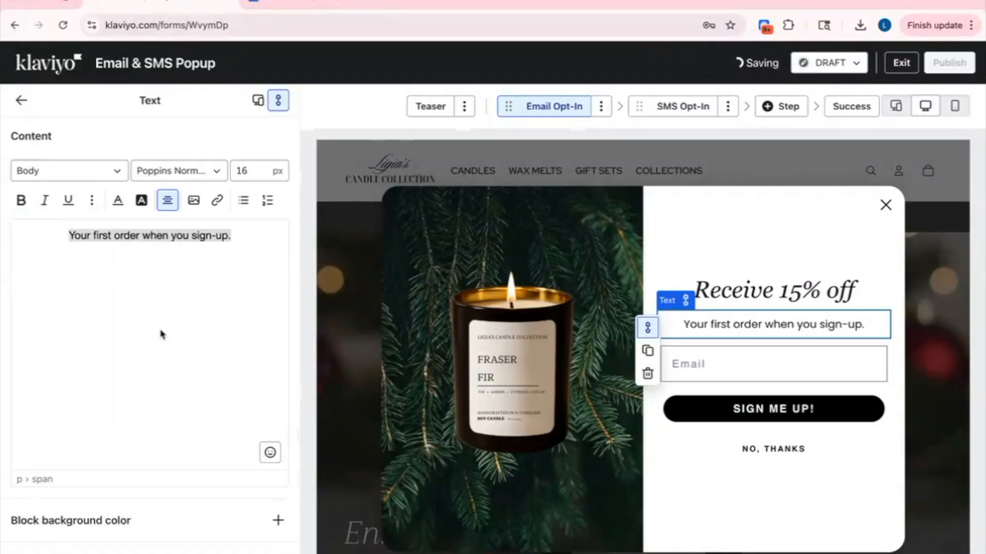
pyautogui.doubleClick(250, 174)
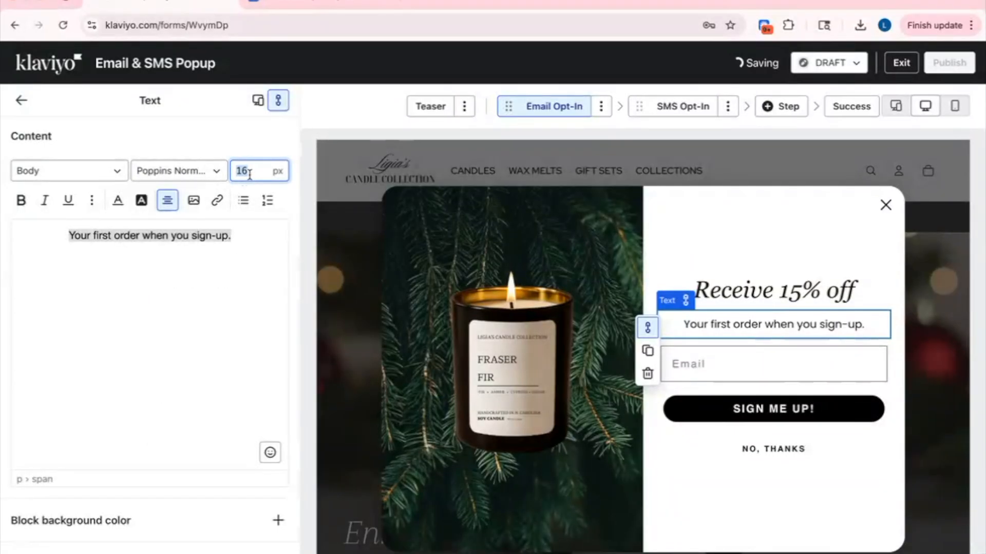
pyautogui.write('15')
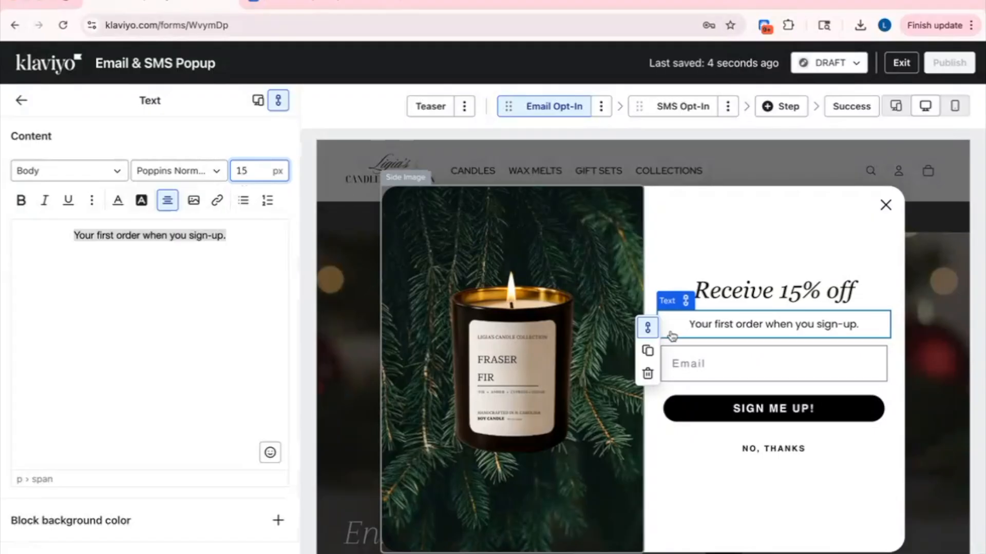
pyautogui.click(716, 374)
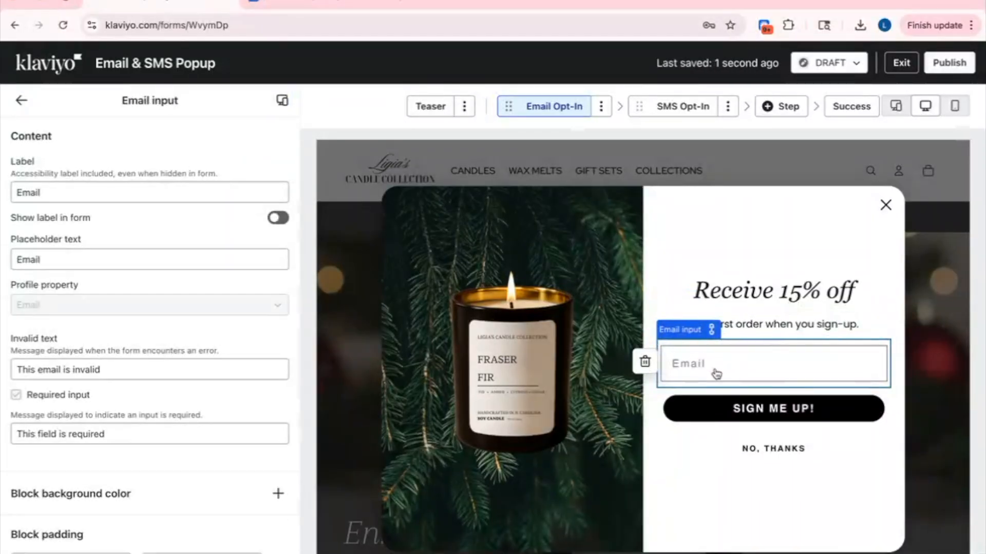
pyautogui.scroll(-5, 159, 458)
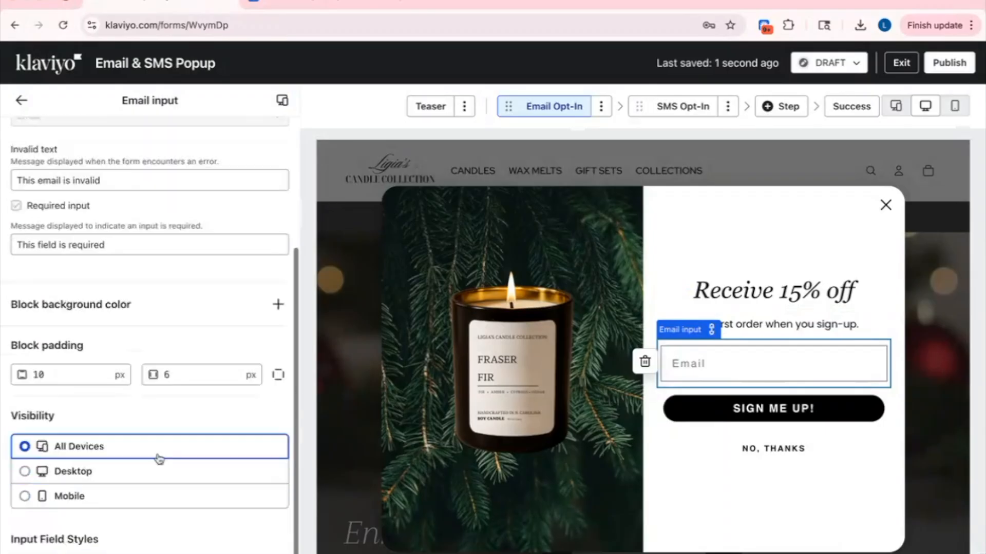
pyautogui.scroll(5, 160, 458)
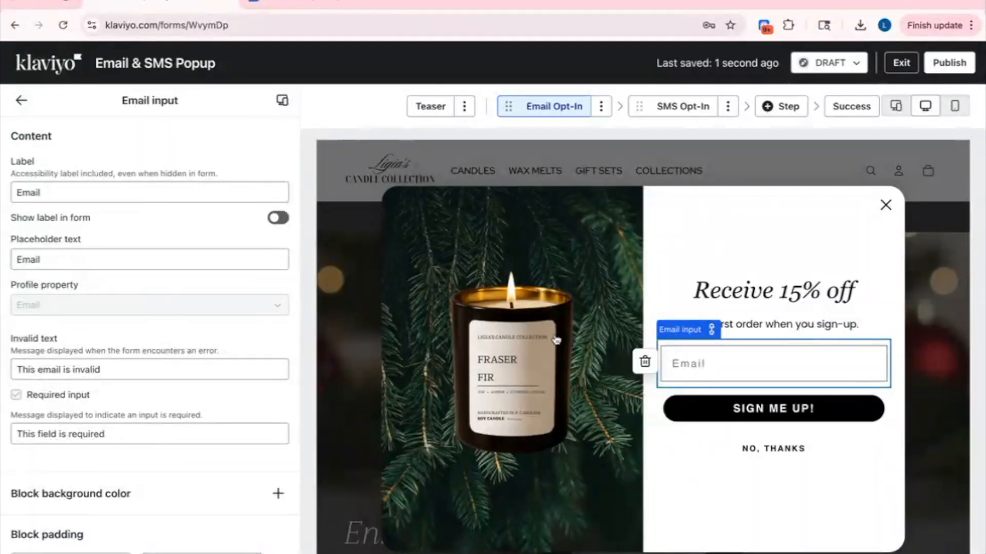
# Step: Change the email sign-up button's text to "Get Discount" and set its font to Georgia
pyautogui.click(773, 409)
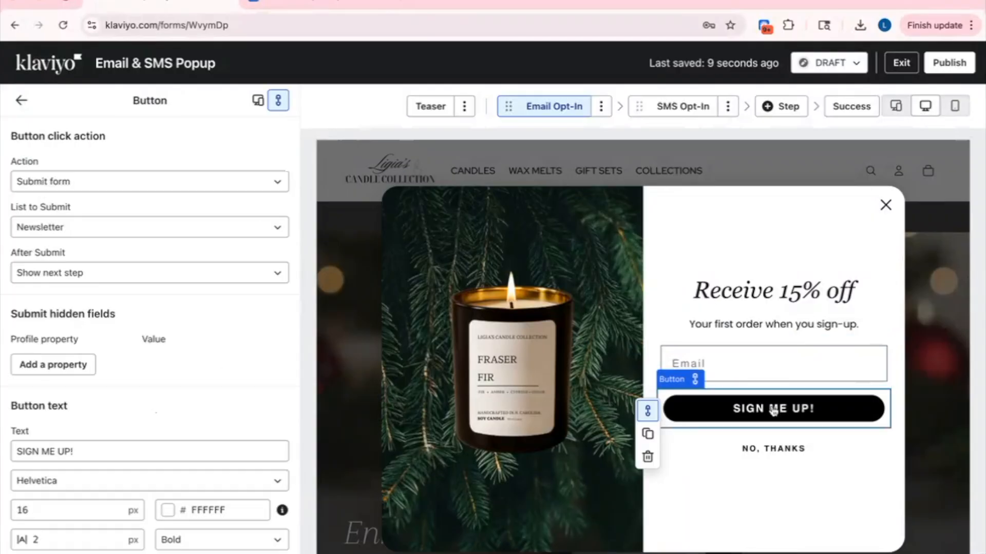
pyautogui.click(87, 453)
pyautogui.tripleClick(87, 452)
pyautogui.write('Get Discount')
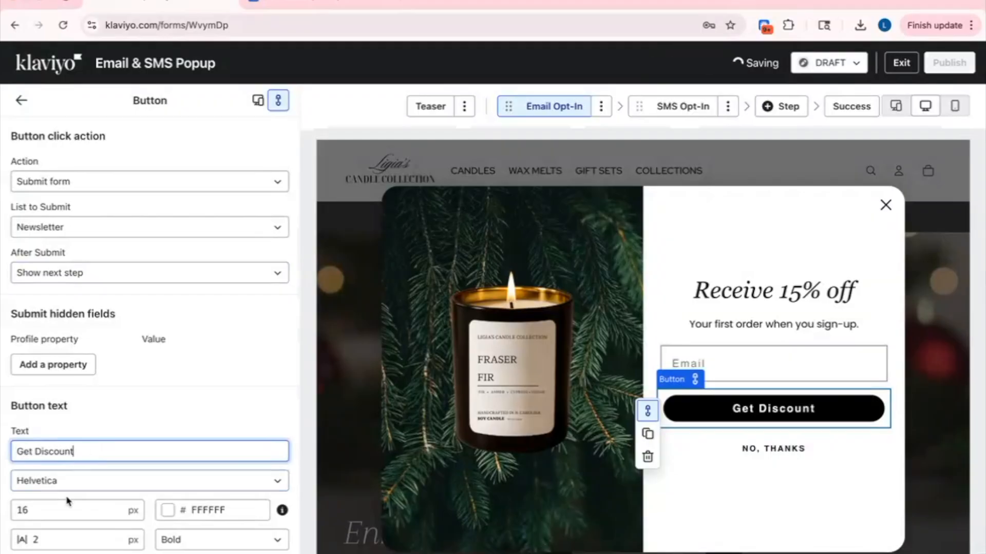
pyautogui.click(75, 480)
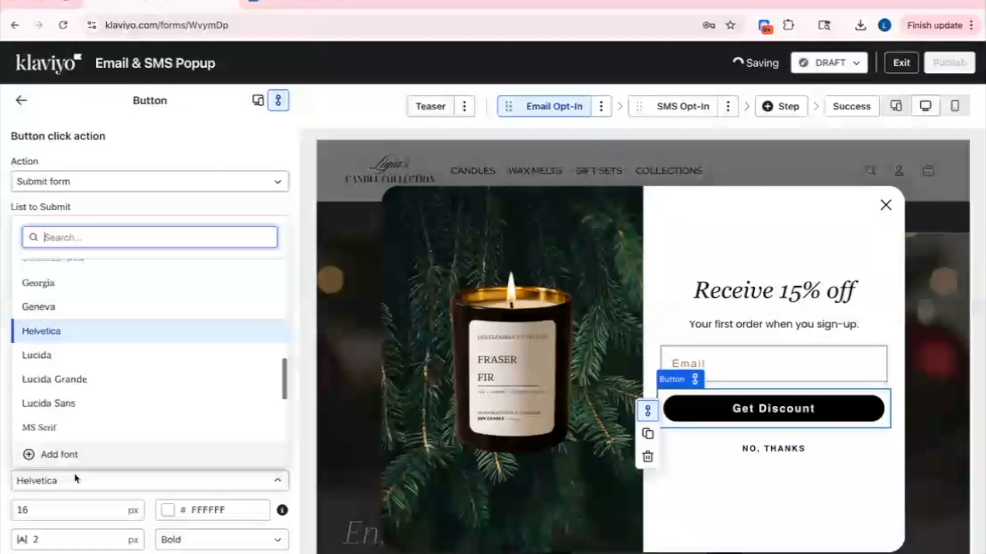
pyautogui.click(86, 285)
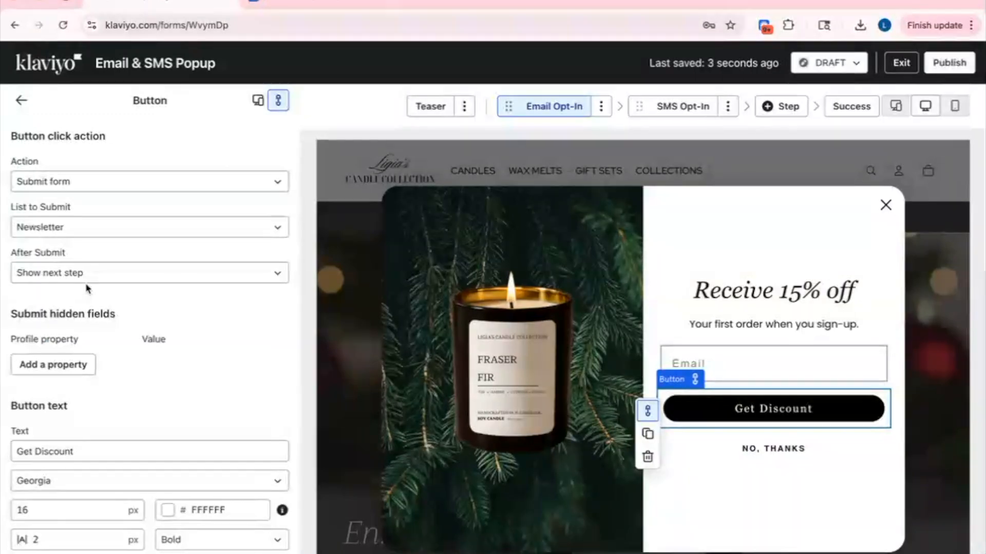
# Step: Set the "NO, THANKS" button's text to Poppins Normal 400 at 10 px
pyautogui.click(734, 454)
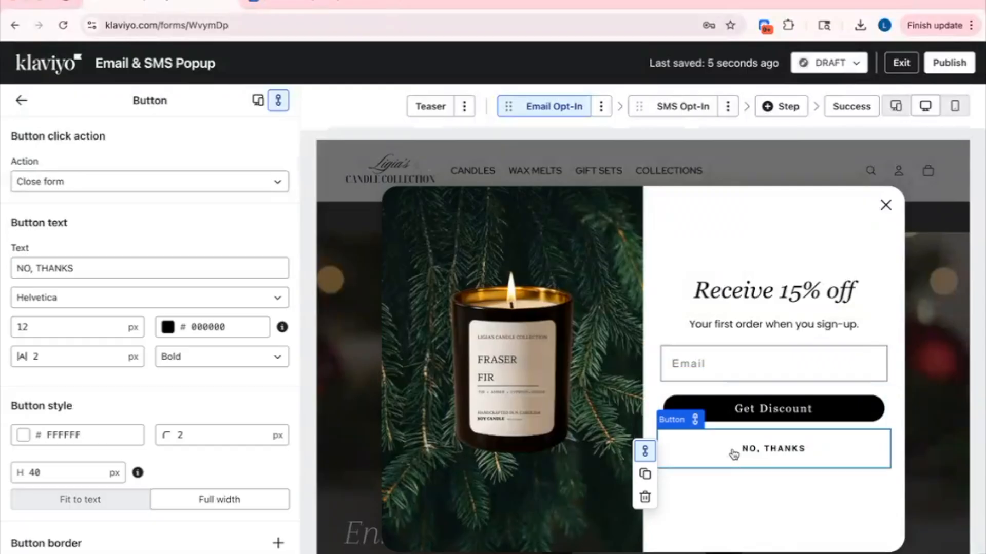
pyautogui.click(87, 445)
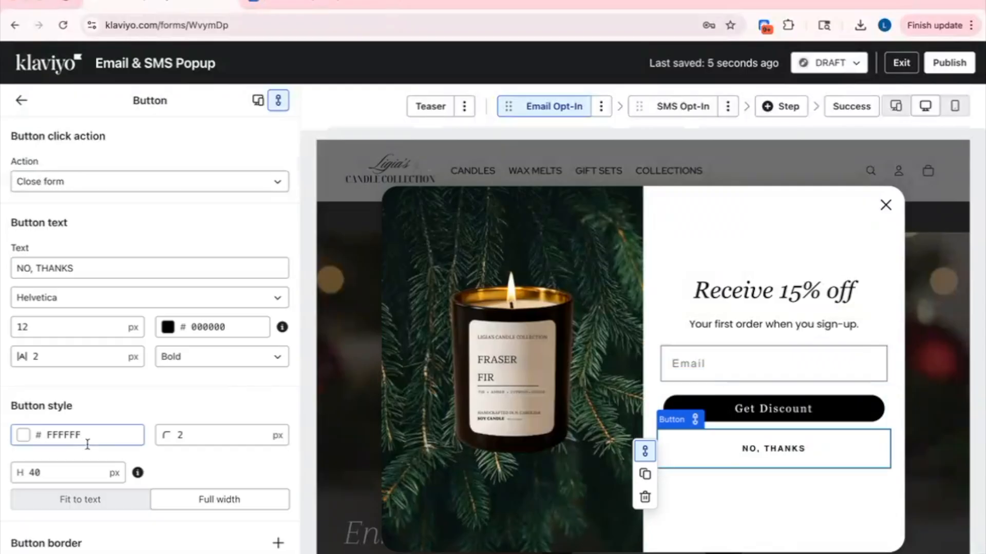
pyautogui.click(79, 296)
pyautogui.scroll(3, 85, 400)
pyautogui.scroll(4, 85, 403)
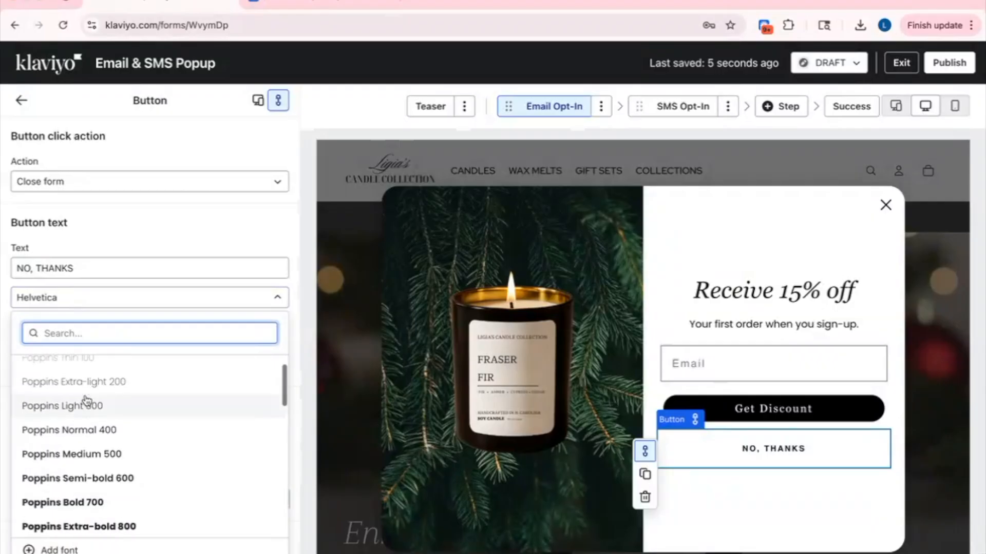
pyautogui.click(79, 405)
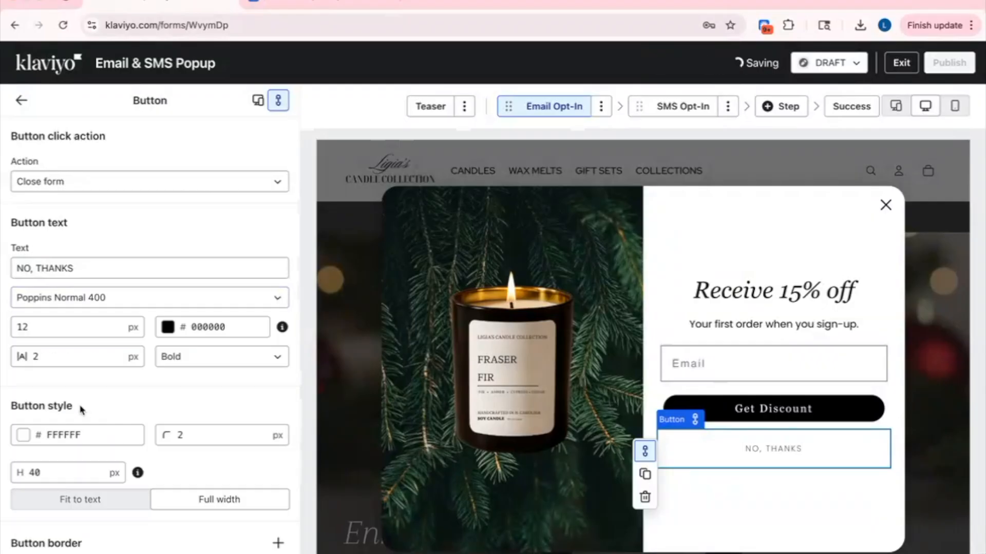
pyautogui.click(95, 438)
pyautogui.click(96, 322)
pyautogui.doubleClick(96, 321)
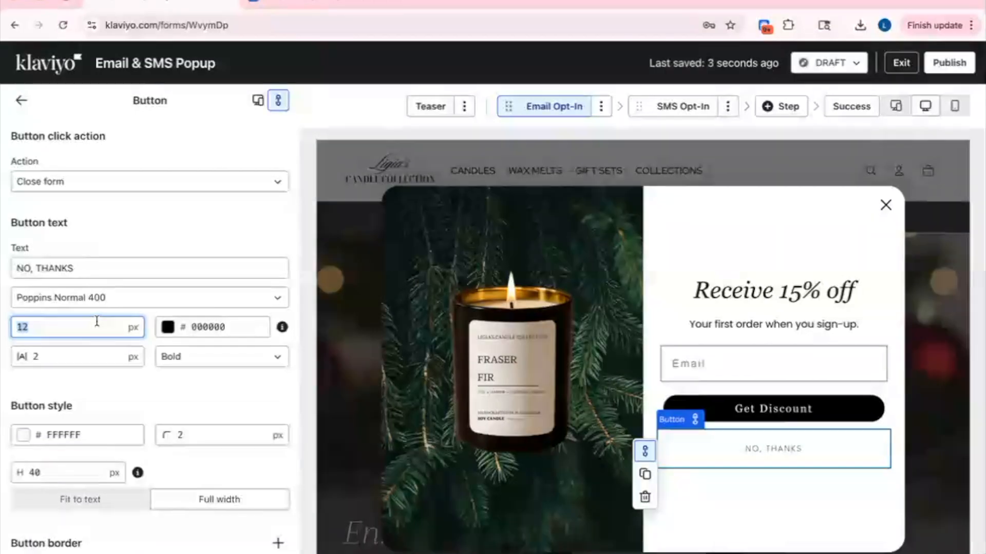
pyautogui.write('10')
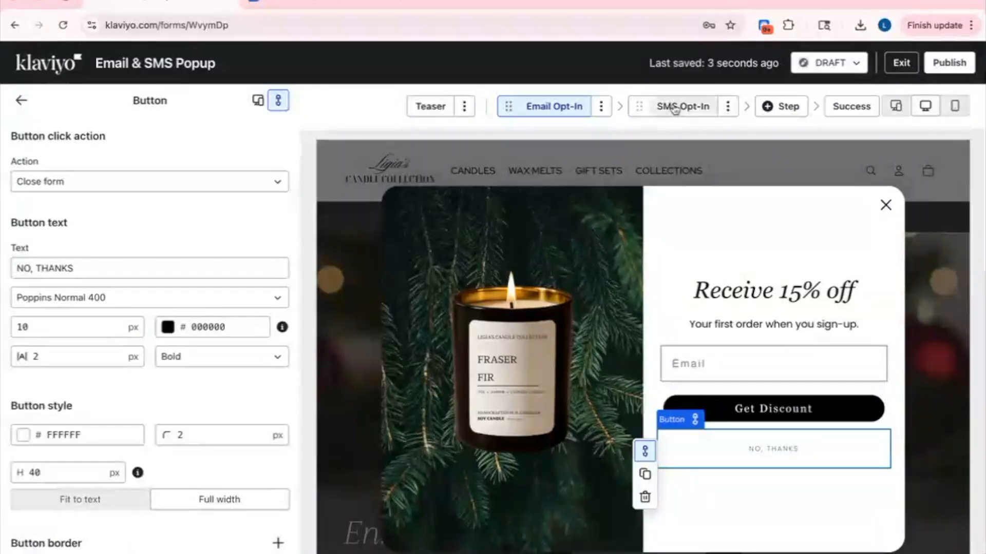
# Step: Replace the SMS Opt-In step's side image with "Email Image pop up (500 x 700 px)" from the image library
pyautogui.click(701, 108)
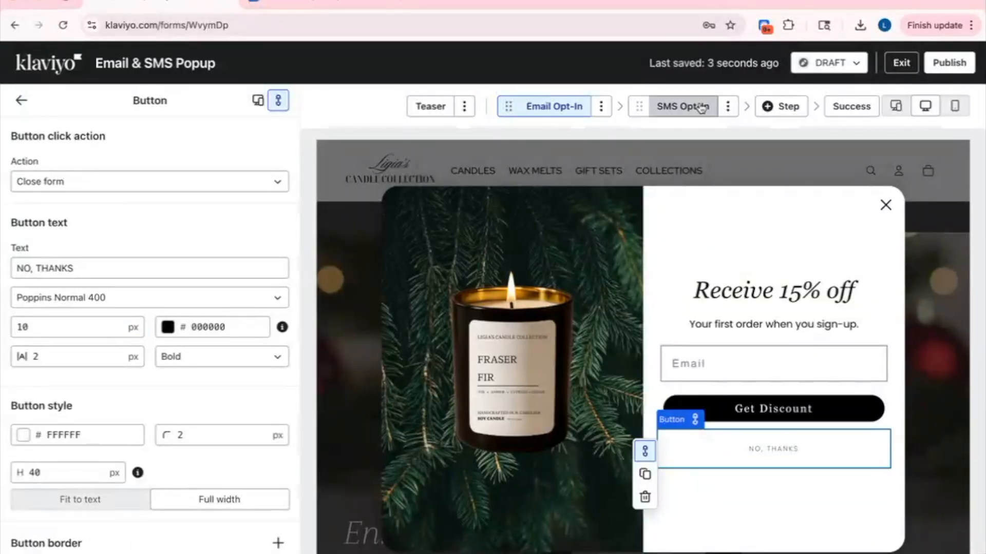
pyautogui.click(454, 358)
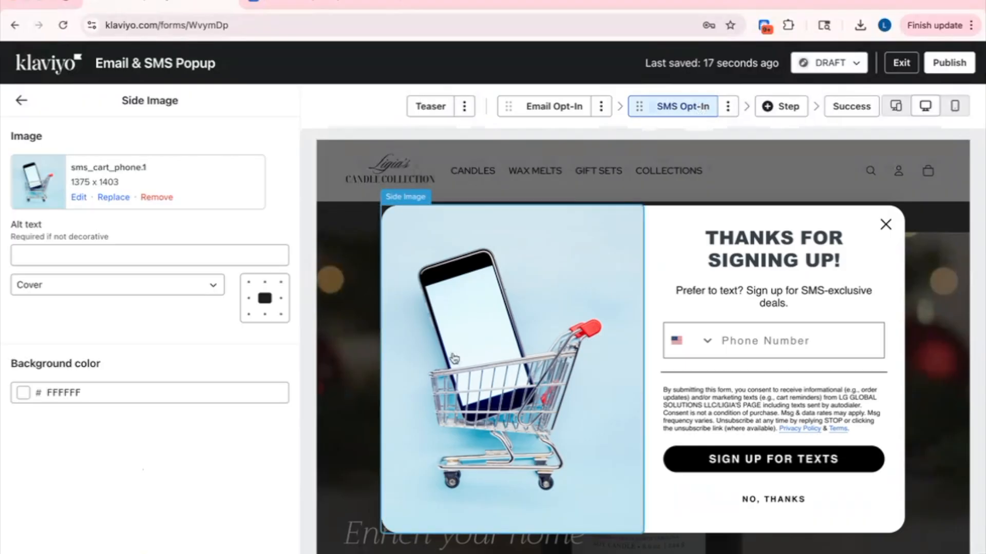
pyautogui.click(121, 199)
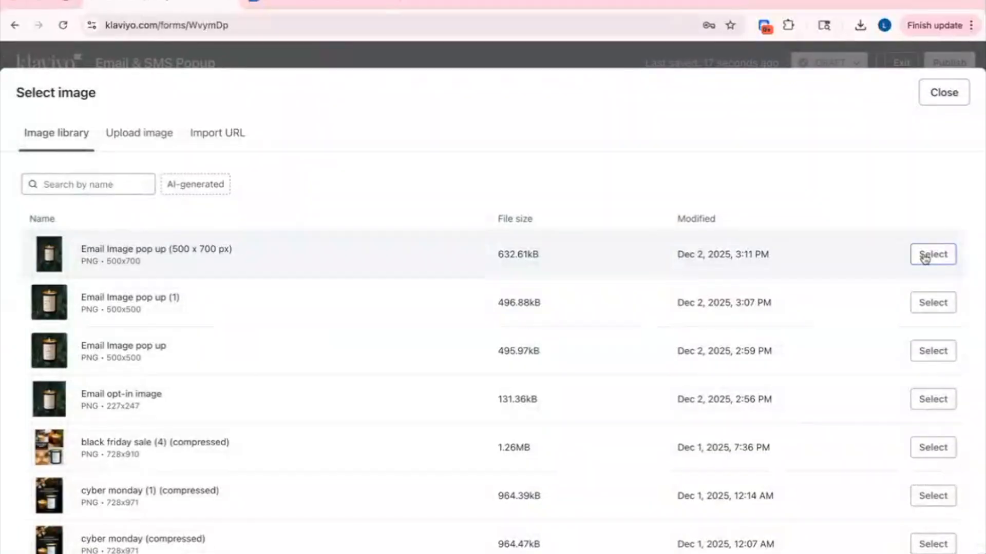
pyautogui.click(926, 259)
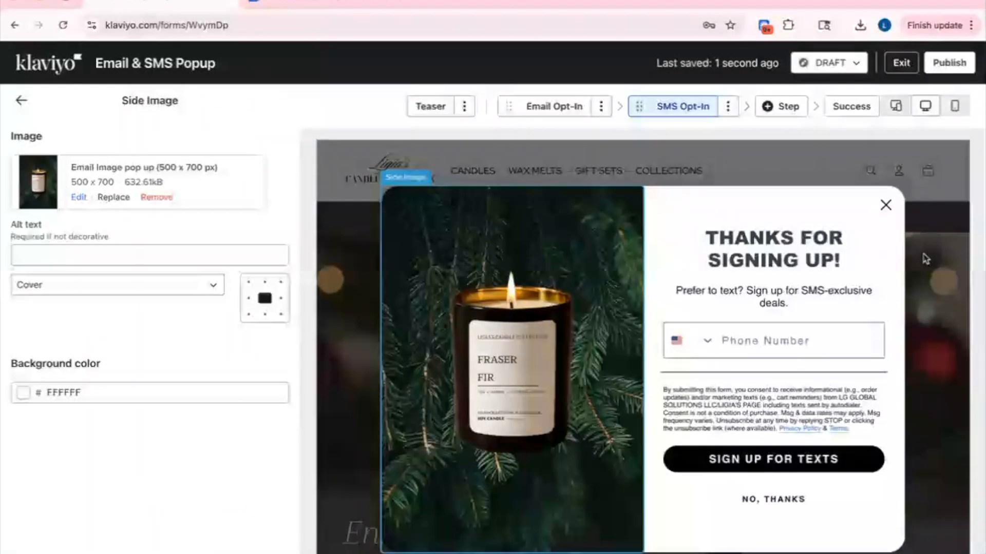
# Step: Replace the SMS Opt-In heading text with "You're almost there."
pyautogui.click(804, 270)
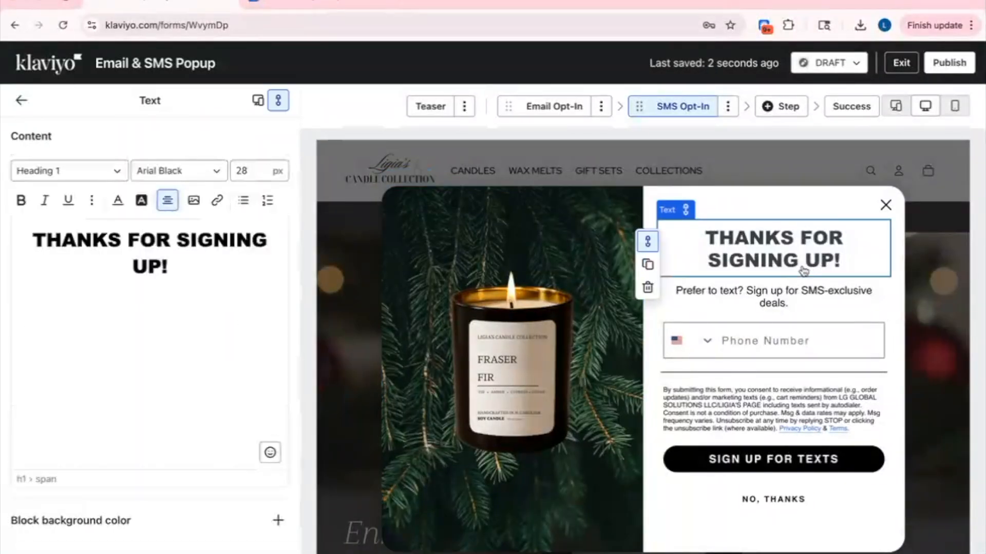
pyautogui.tripleClick(175, 267)
pyautogui.write("You're")
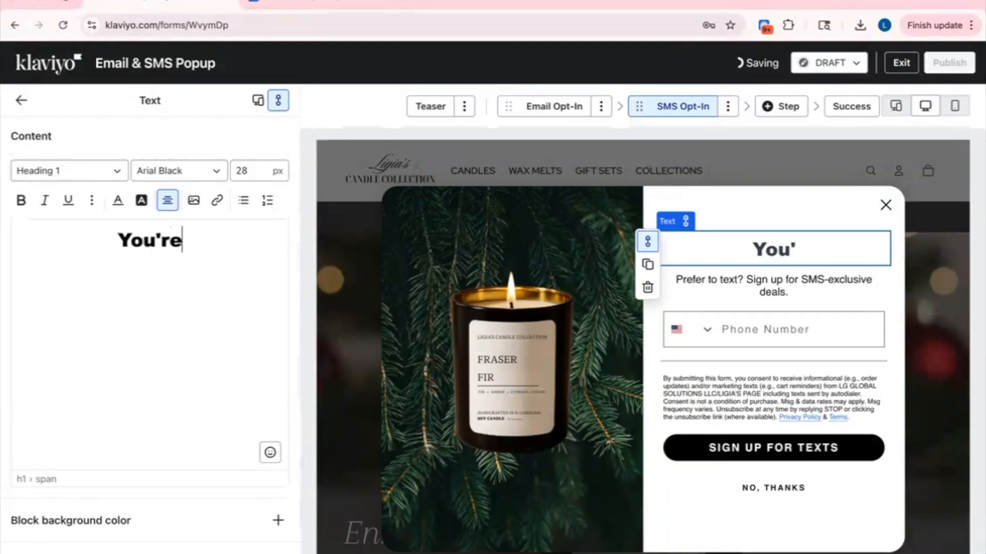
pyautogui.write(' almost there.')
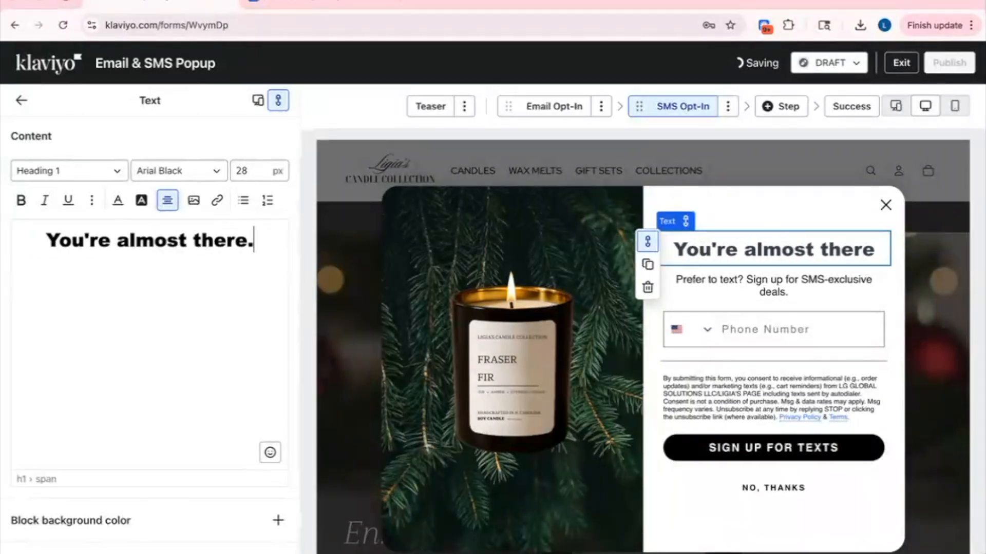
# Step: Set the font of the "You're almost there." heading to Georgia
pyautogui.doubleClick(170, 249)
pyautogui.tripleClick(170, 249)
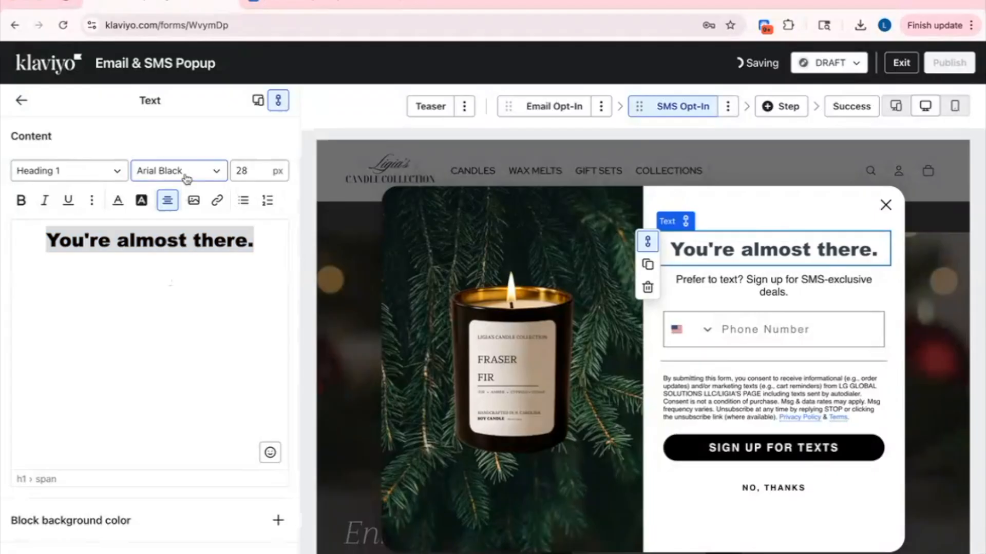
pyautogui.click(179, 170)
pyautogui.scroll(-2, 165, 347)
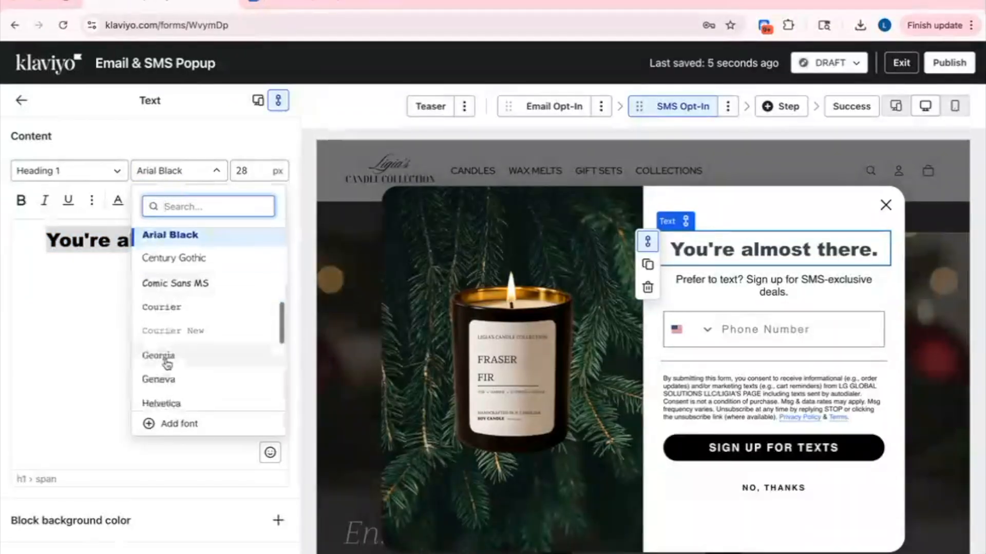
pyautogui.click(165, 358)
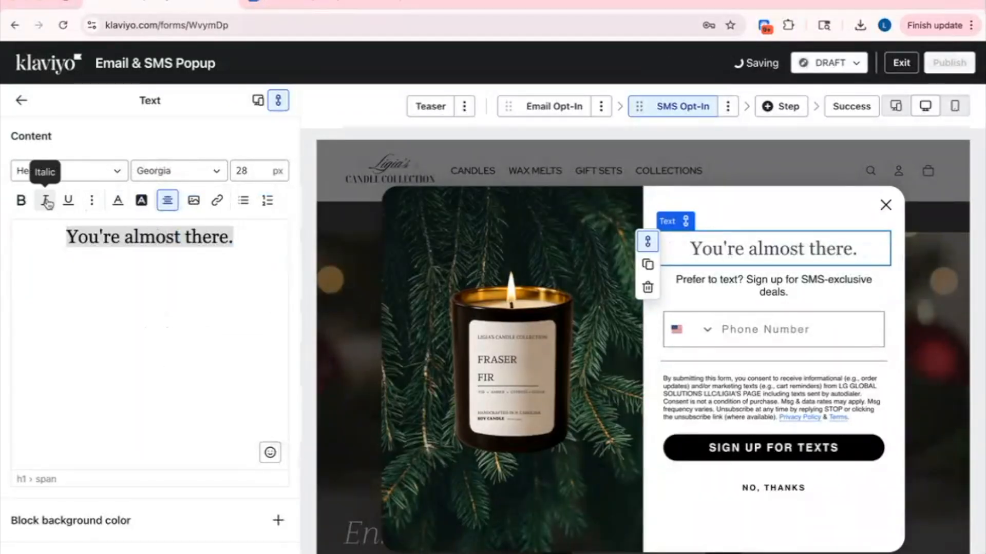
# Step: Replace the description below the heading with "Input your phone number so we can text you the discount code.. we don't want you to miss it!"
pyautogui.click(755, 290)
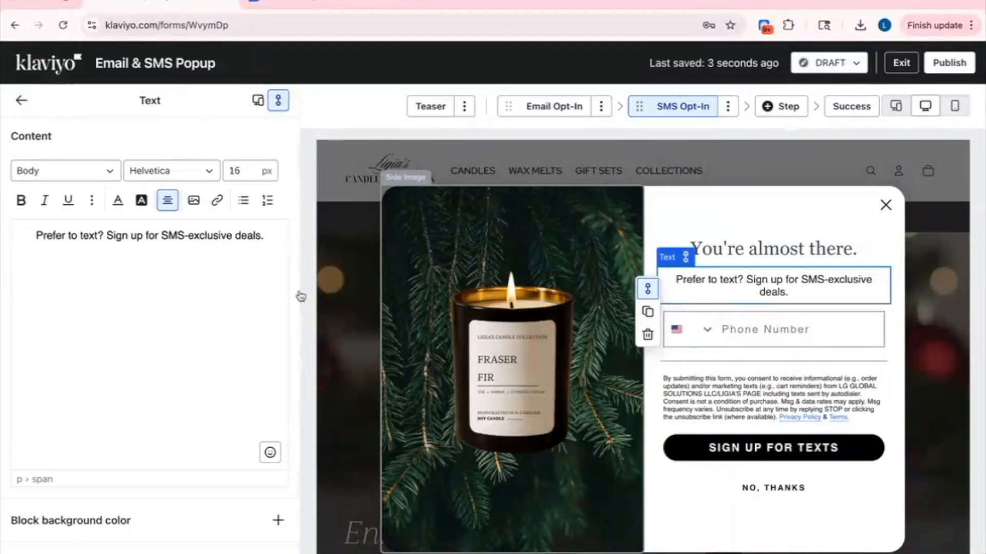
pyautogui.tripleClick(199, 232)
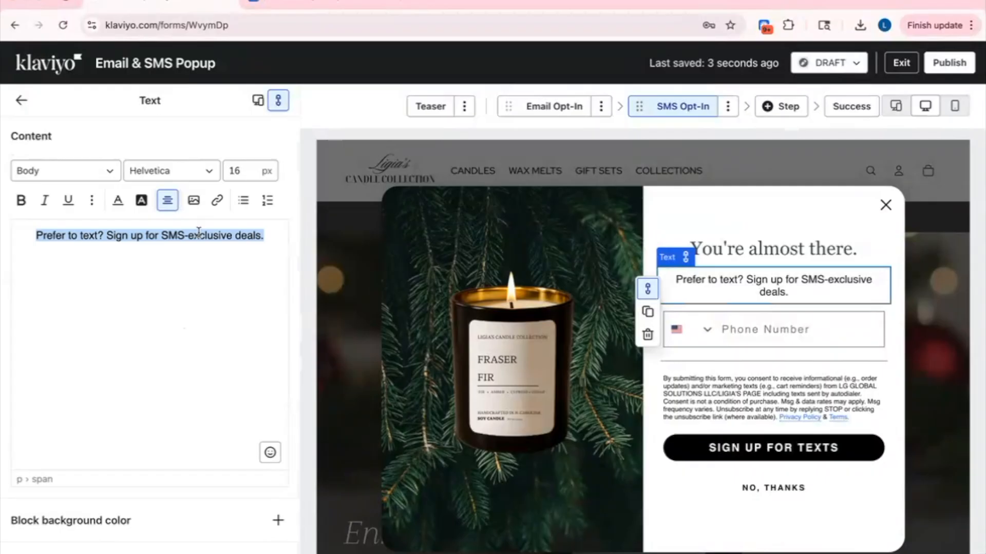
pyautogui.write('Input your phone numbe')
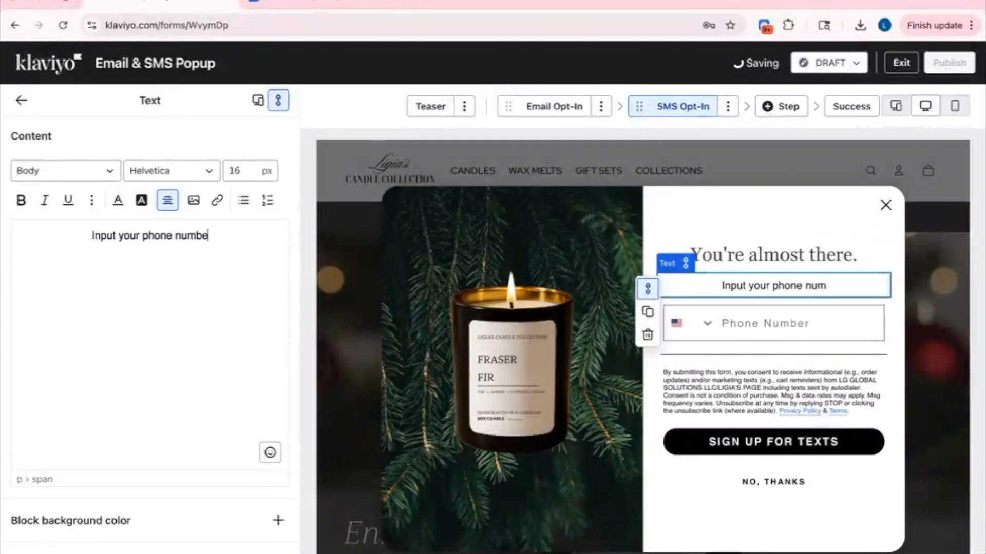
pyautogui.write('r so we can t')
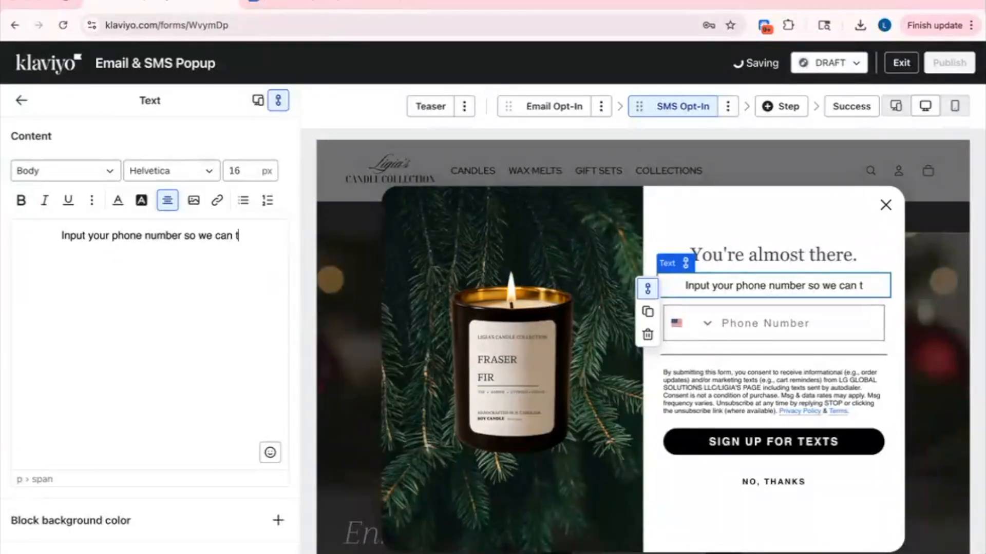
pyautogui.write('ext you ')
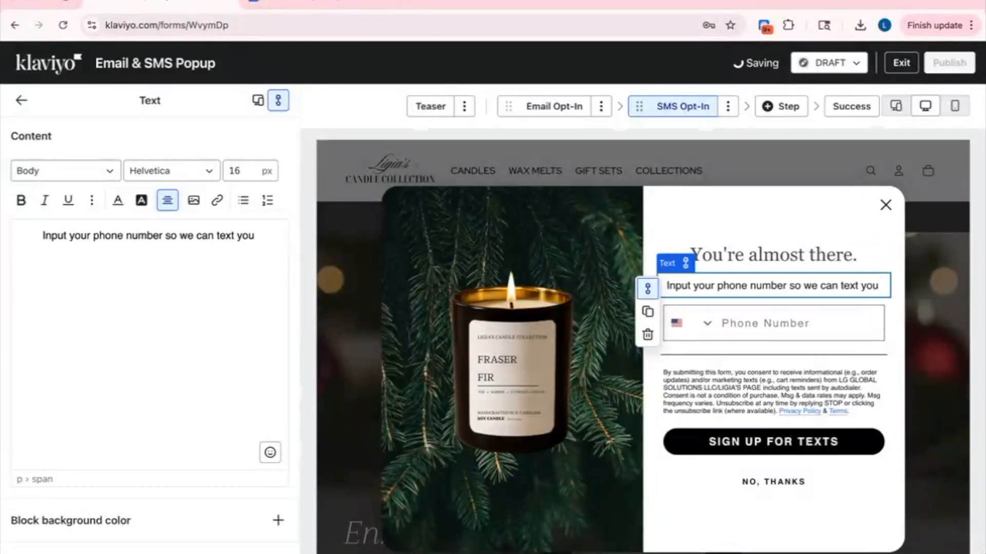
pyautogui.write('the discou')
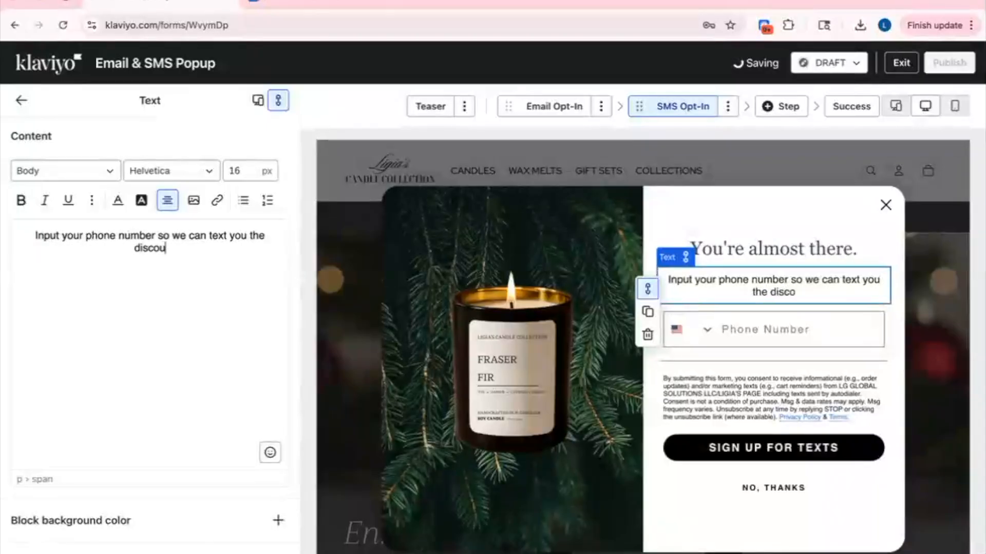
pyautogui.write('nt code.. we don')
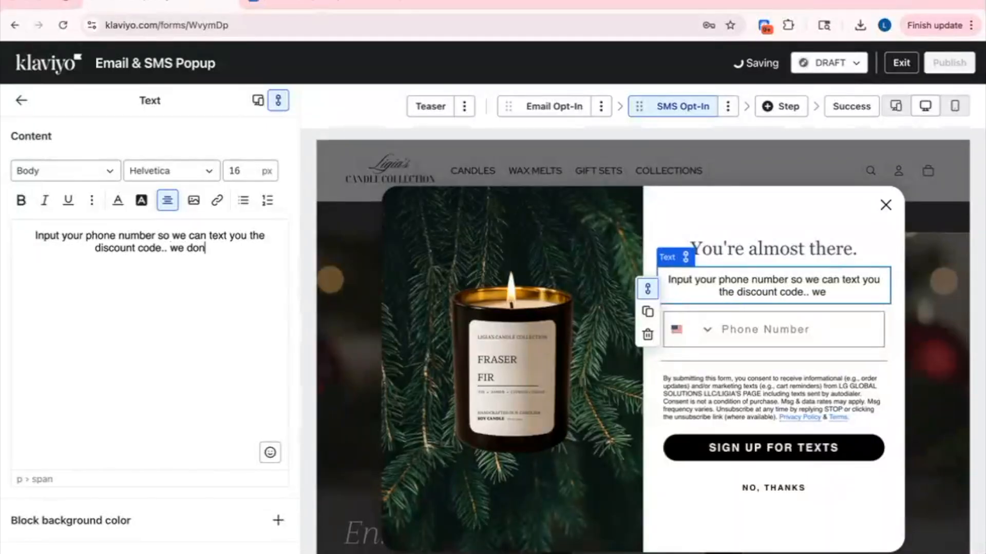
pyautogui.write("'t want you to ")
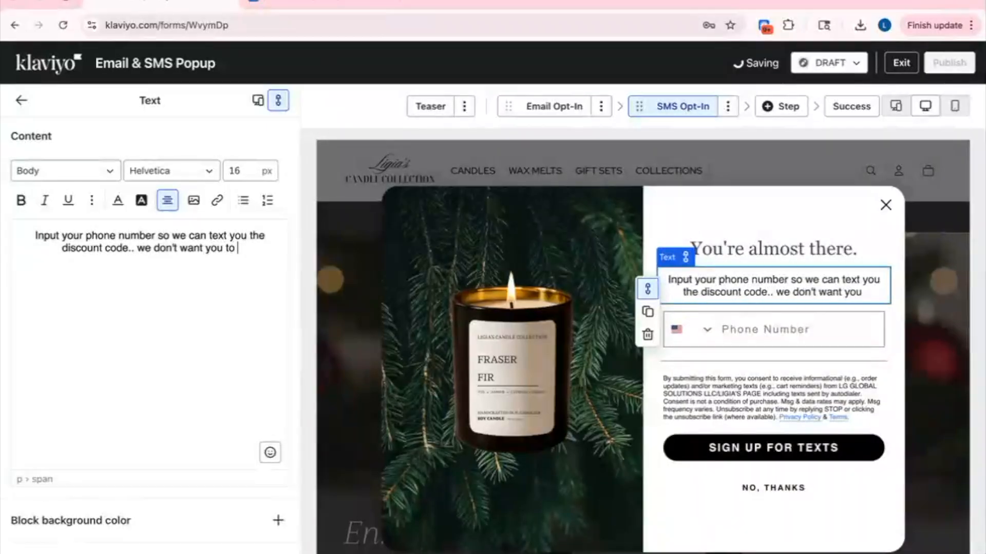
pyautogui.write('miss it!')
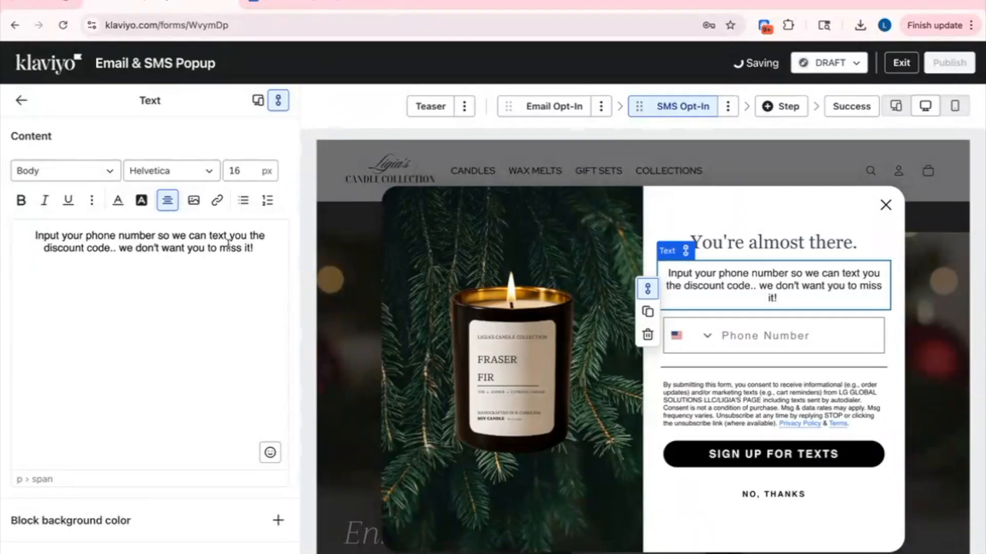
# Step: Set the SMS Opt-In description text to Poppins Normal 400 at 14 px
pyautogui.moveTo(258, 252); pyautogui.dragTo(32, 235)
pyautogui.click(177, 175)
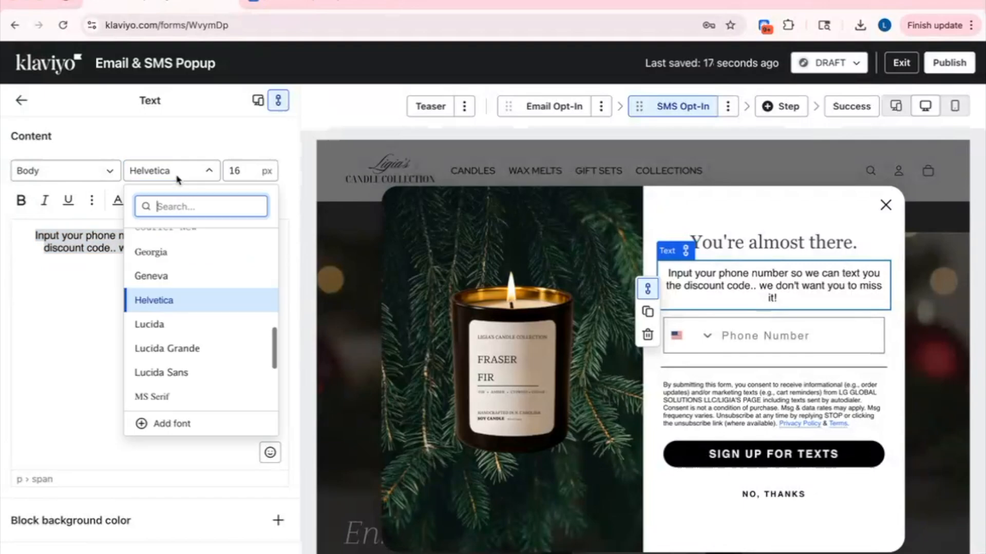
pyautogui.scroll(7, 177, 273)
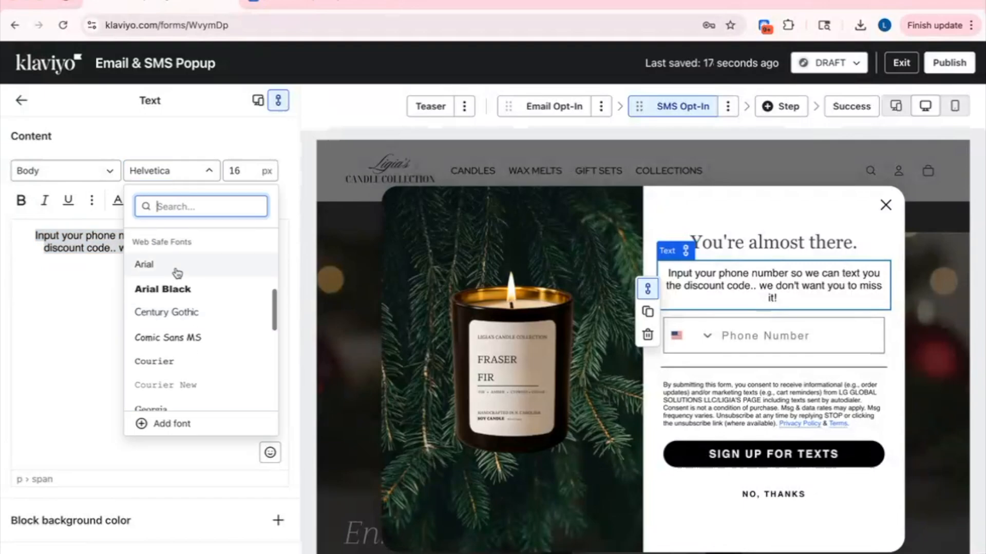
pyautogui.scroll(2, 177, 274)
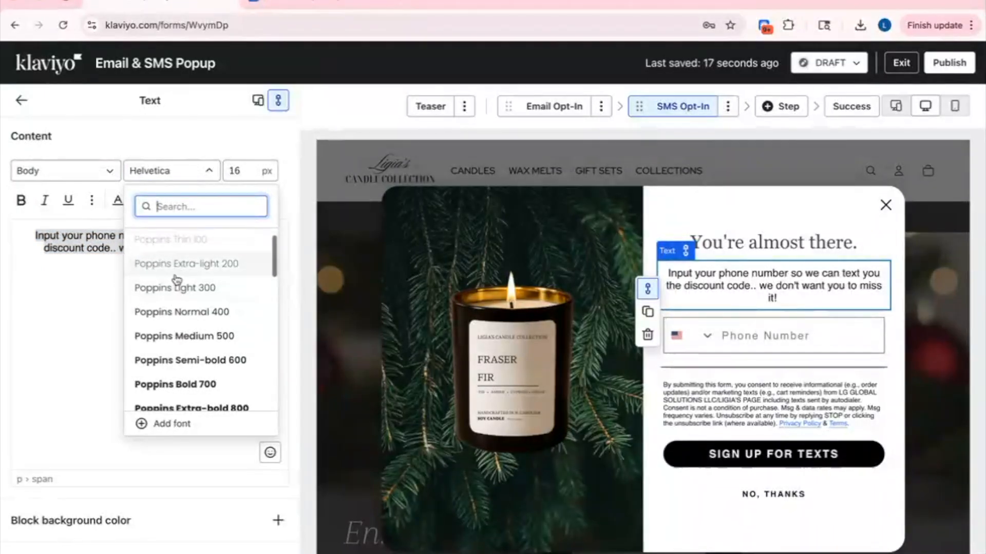
pyautogui.click(177, 310)
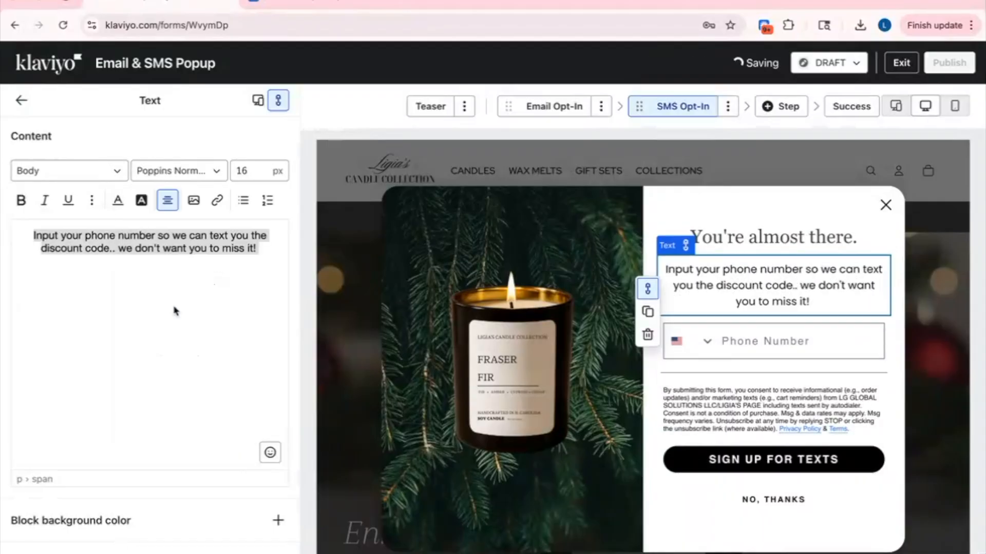
pyautogui.doubleClick(250, 175)
pyautogui.write('14')
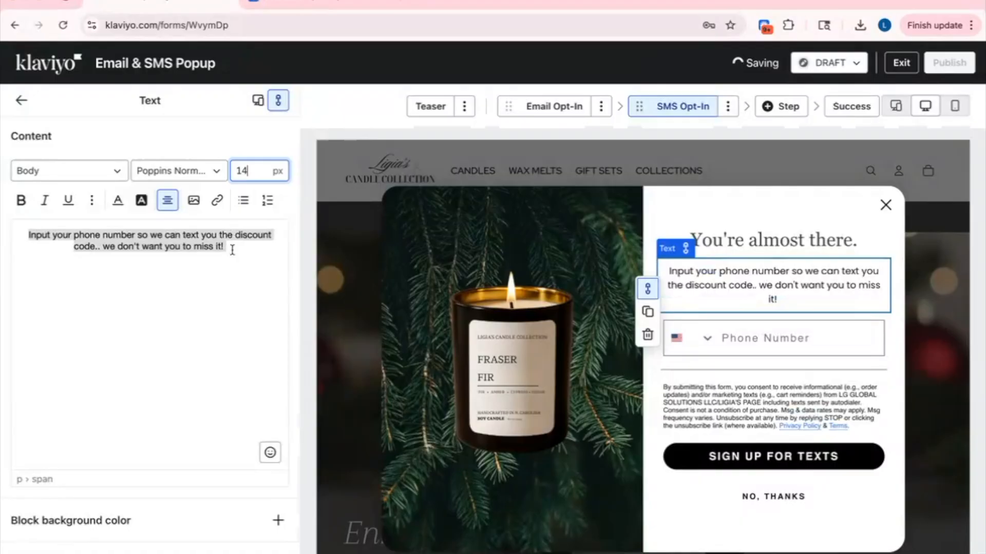
# Step: Review the phone number field's channel, consent, content and visibility settings
pyautogui.click(771, 348)
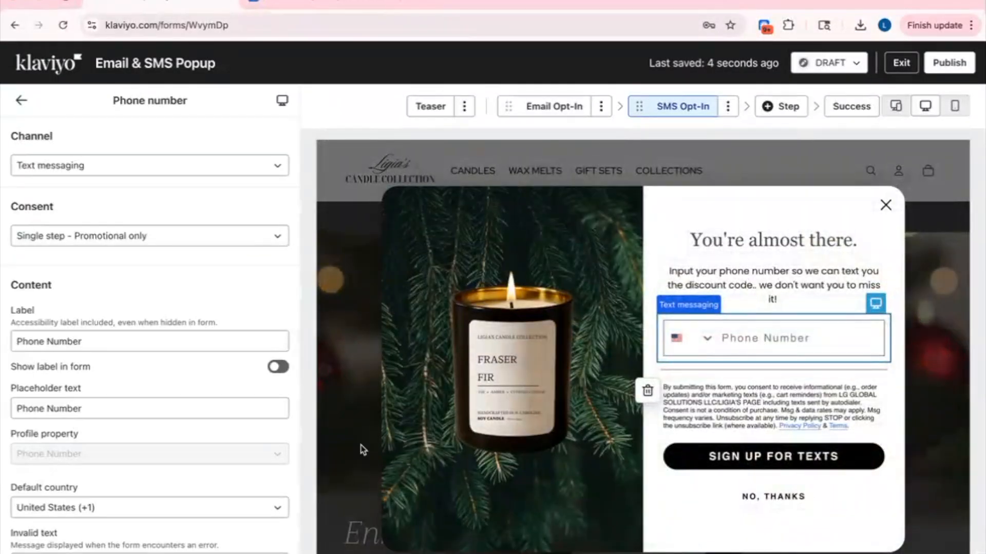
pyautogui.scroll(-5, 221, 441)
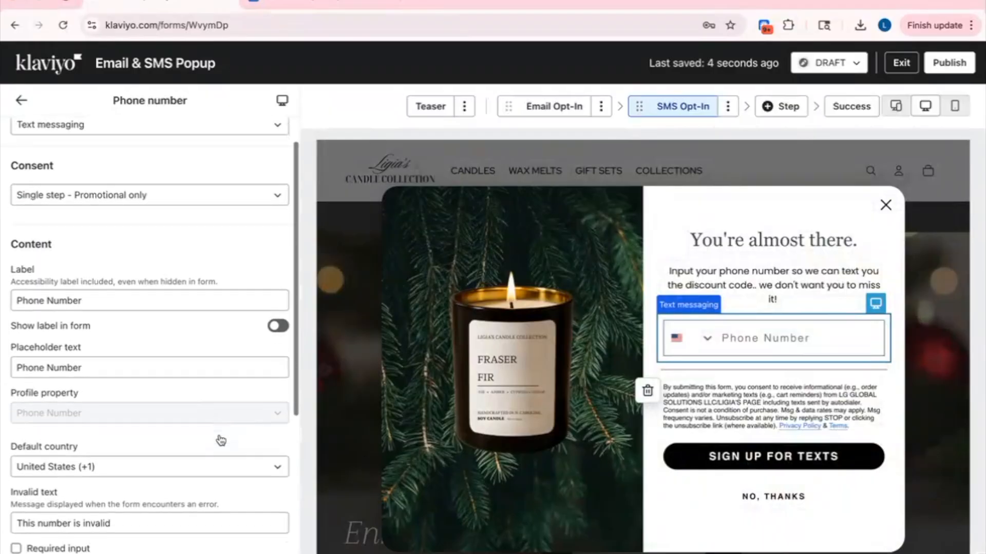
pyautogui.scroll(-3, 221, 441)
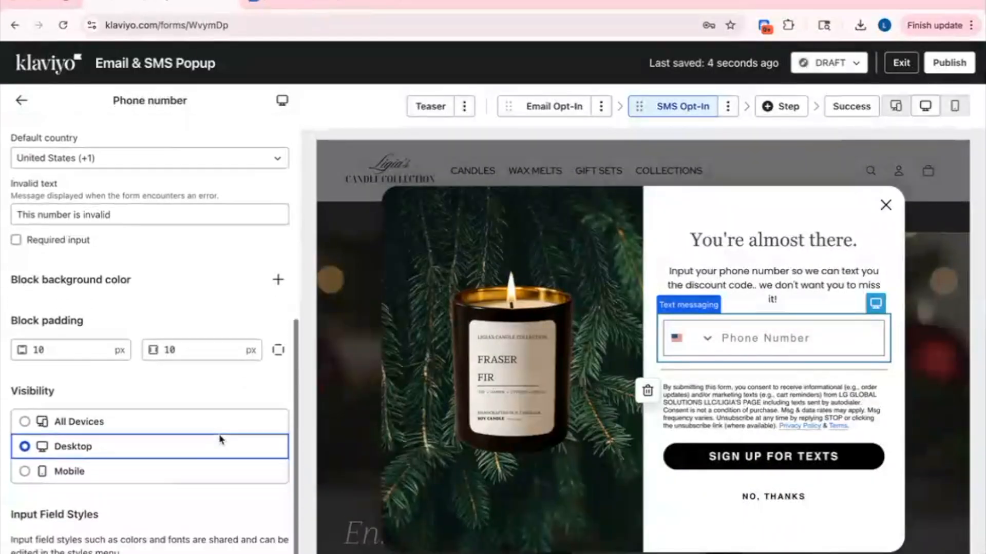
pyautogui.scroll(4, 221, 441)
pyautogui.scroll(4, 221, 441)
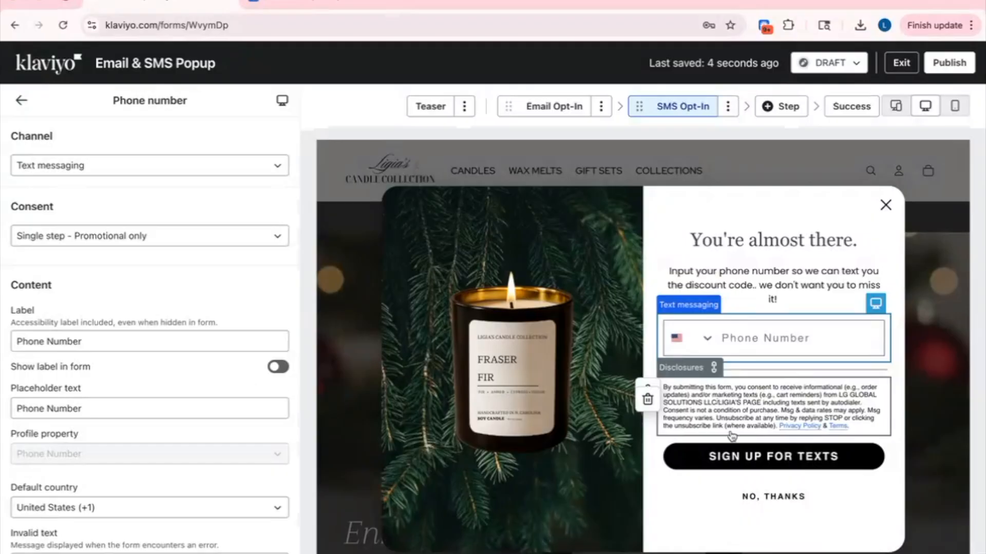
# Step: Change the SMS sign-up button's text to "SIGN UP" and set its font to Georgia
pyautogui.click(729, 458)
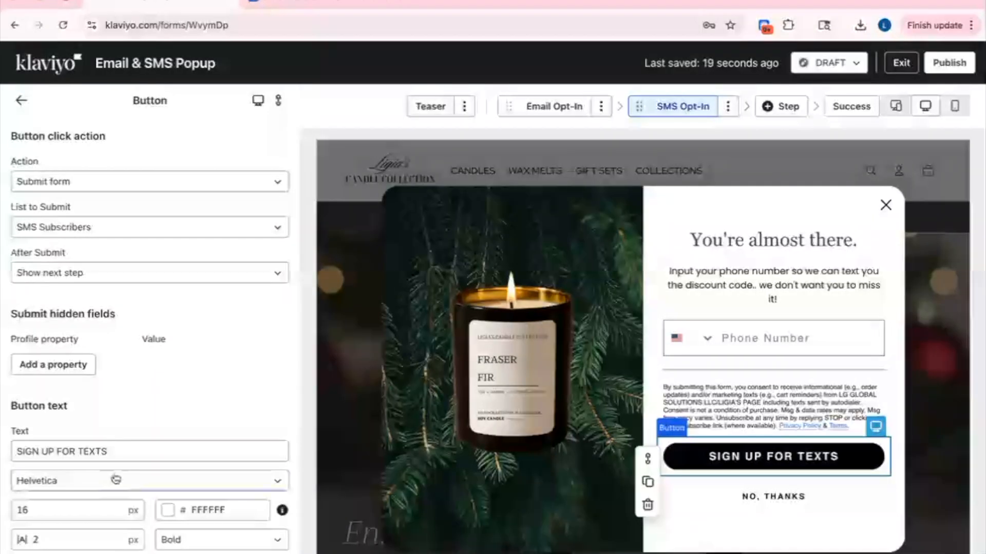
pyautogui.doubleClick(125, 455)
pyautogui.tripleClick(124, 455)
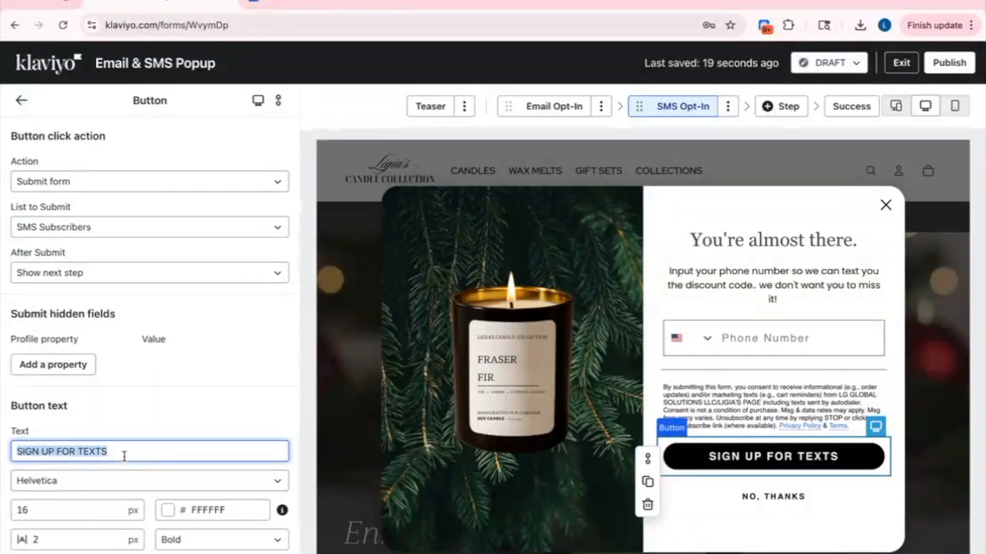
pyautogui.write('SIGN UP')
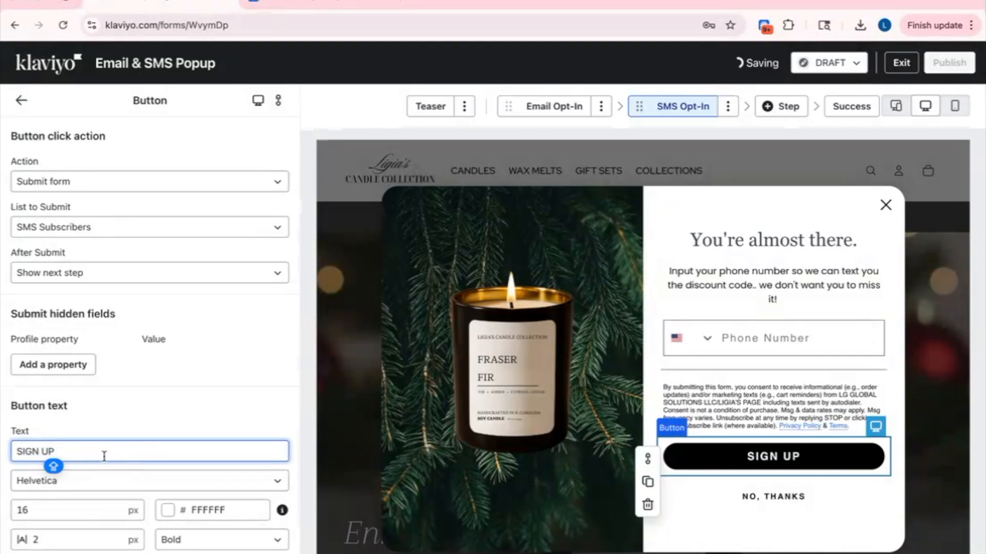
pyautogui.click(99, 480)
pyautogui.click(113, 288)
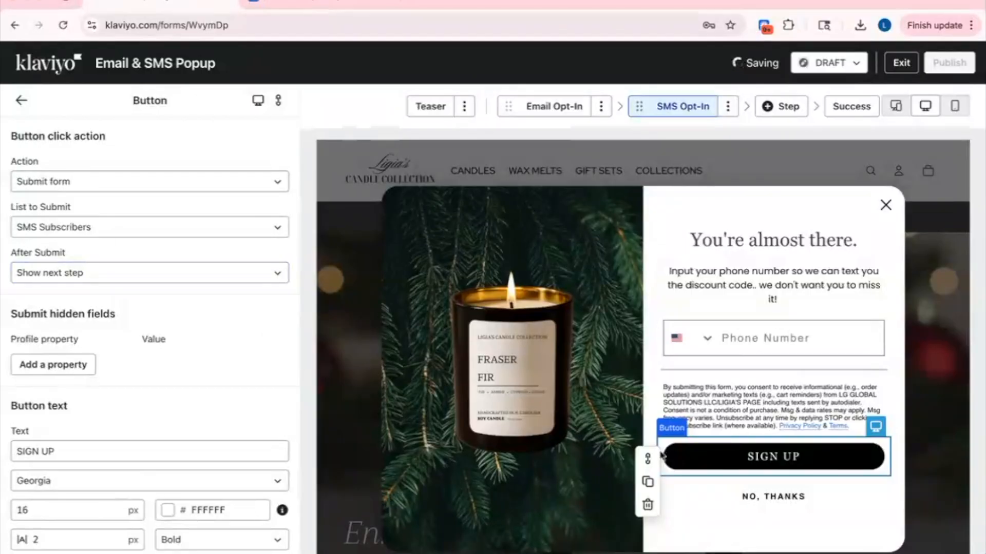
# Step: Set the text size of the SMS Opt-In step's "NO, THANKS" button to 10 px
pyautogui.click(749, 498)
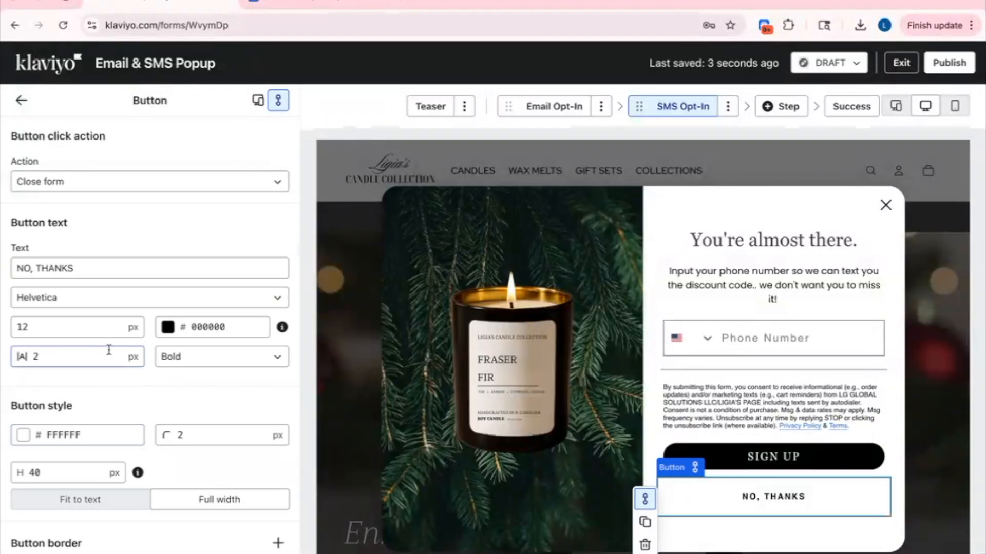
pyautogui.click(76, 332)
pyautogui.press('BackSpace')
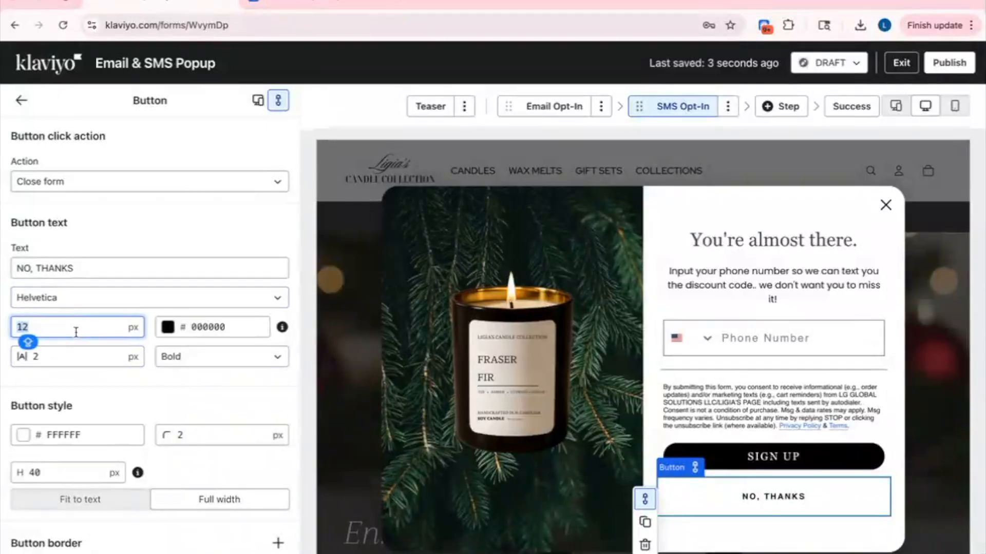
pyautogui.write('0')
pyautogui.click(84, 268)
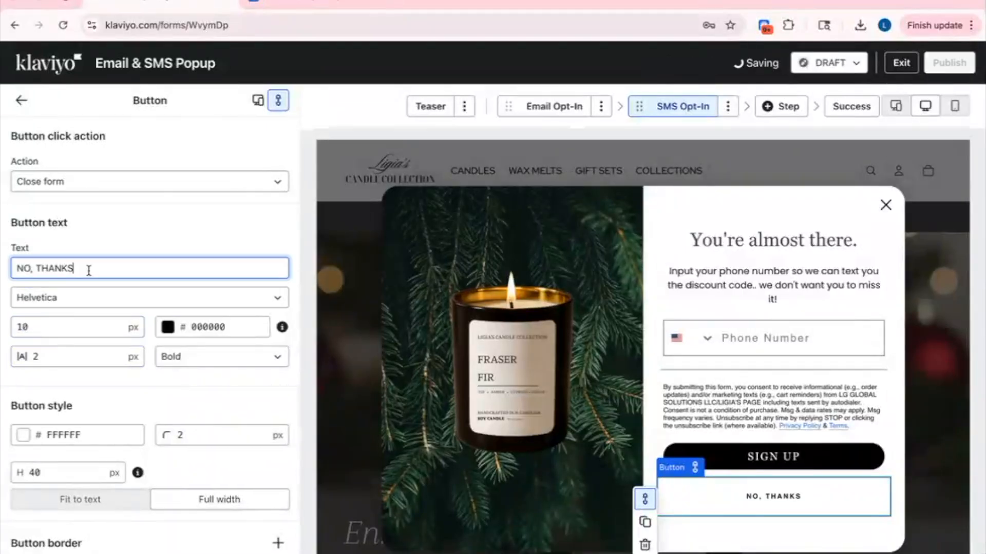
# Step: Set the font of the SMS Opt-In step's "NO, THANKS" button to Poppins Normal 400
pyautogui.click(85, 299)
pyautogui.scroll(10, 73, 433)
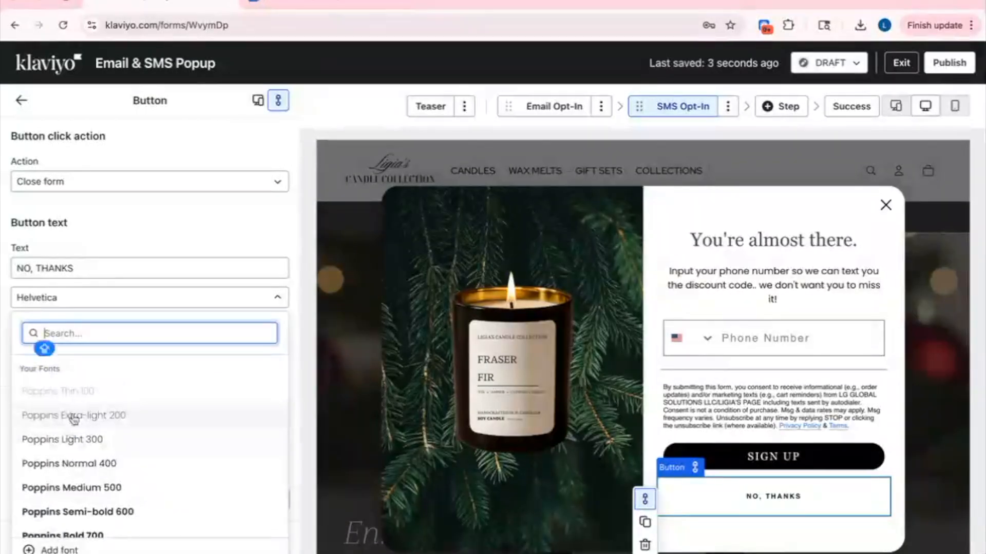
pyautogui.click(69, 464)
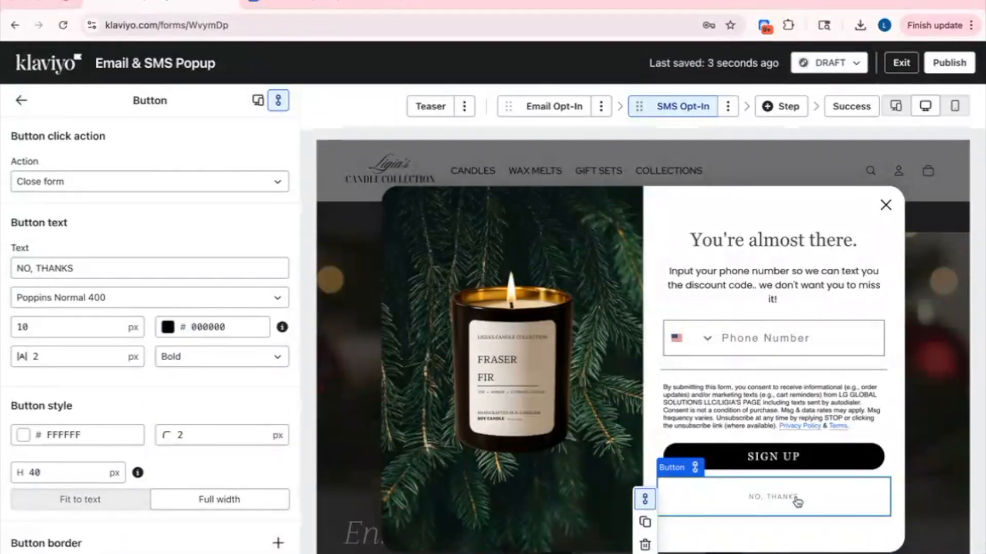
# Step: Replace the Success step's side image with "Email Image pop up (500 x 700 px)" from the image library
pyautogui.click(850, 106)
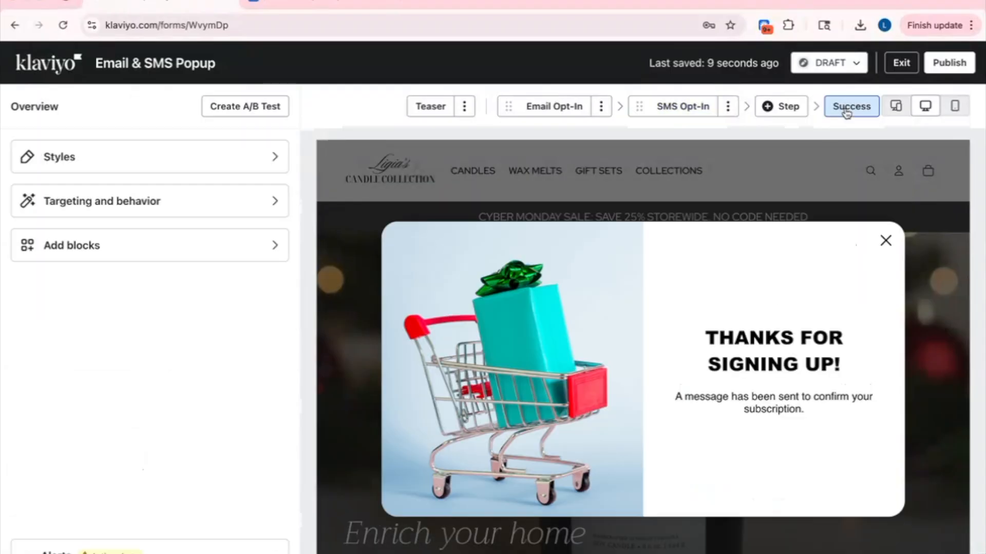
pyautogui.click(554, 344)
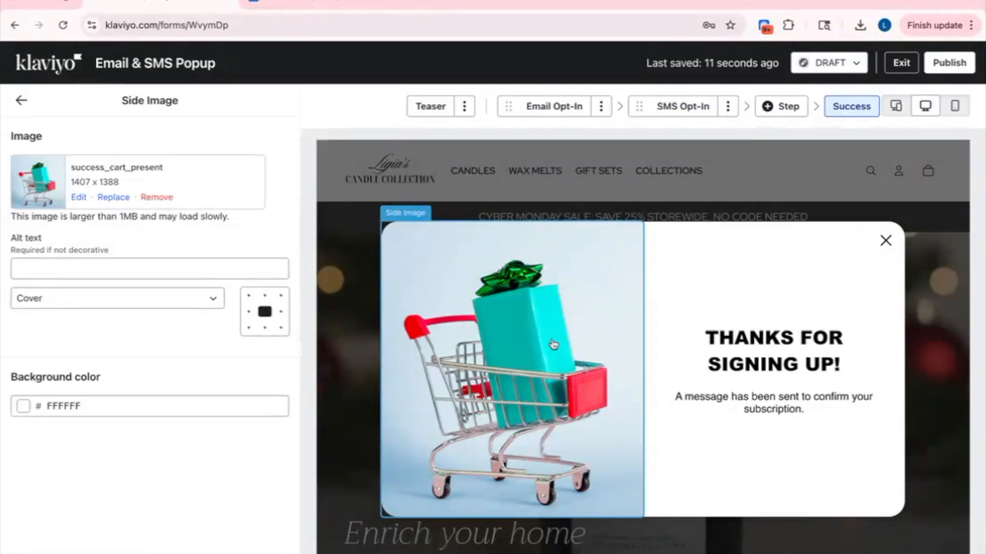
pyautogui.click(112, 198)
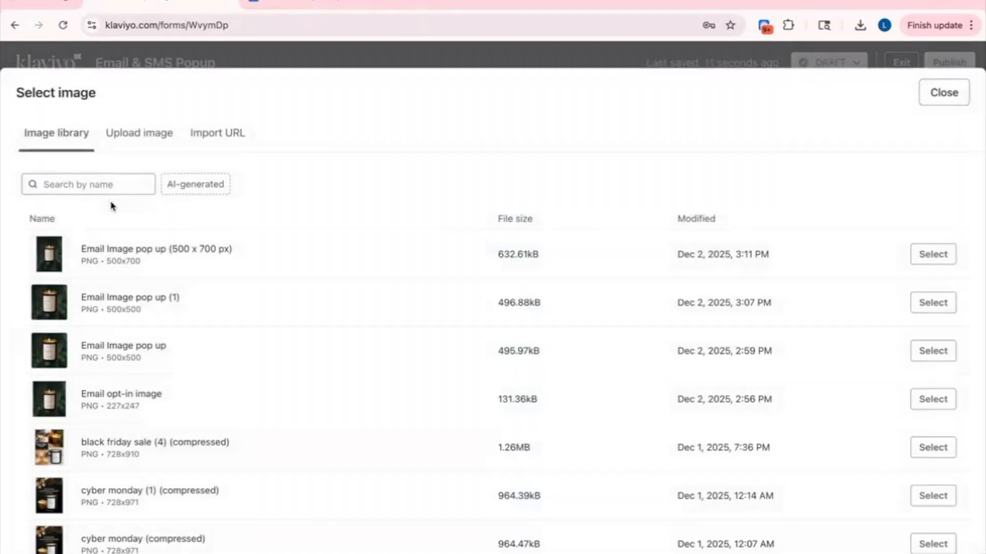
pyautogui.click(926, 255)
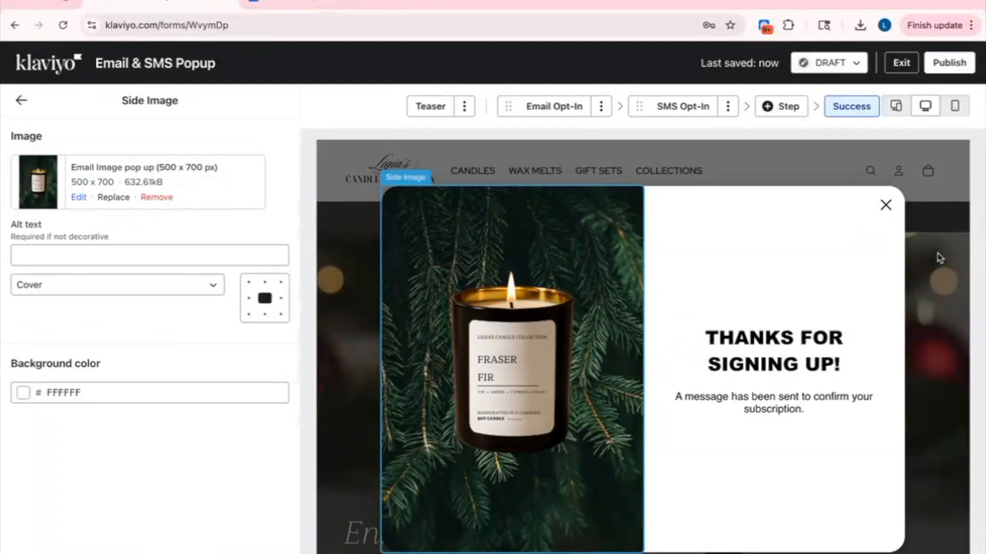
# Step: Change the Success step's heading text to "THANK YOU FOR JOINING OUR LIST!"
pyautogui.click(753, 355)
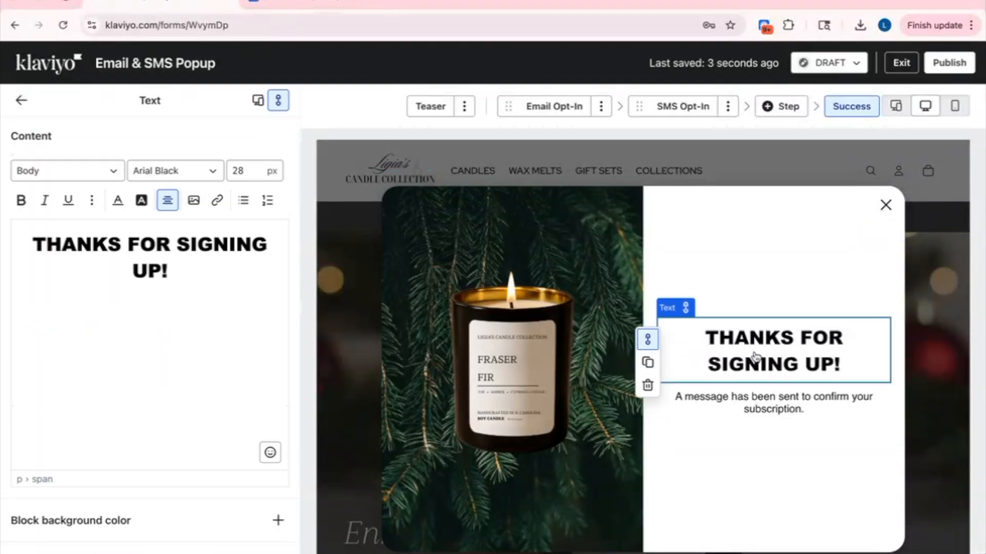
pyautogui.moveTo(180, 268); pyautogui.dragTo(35, 234)
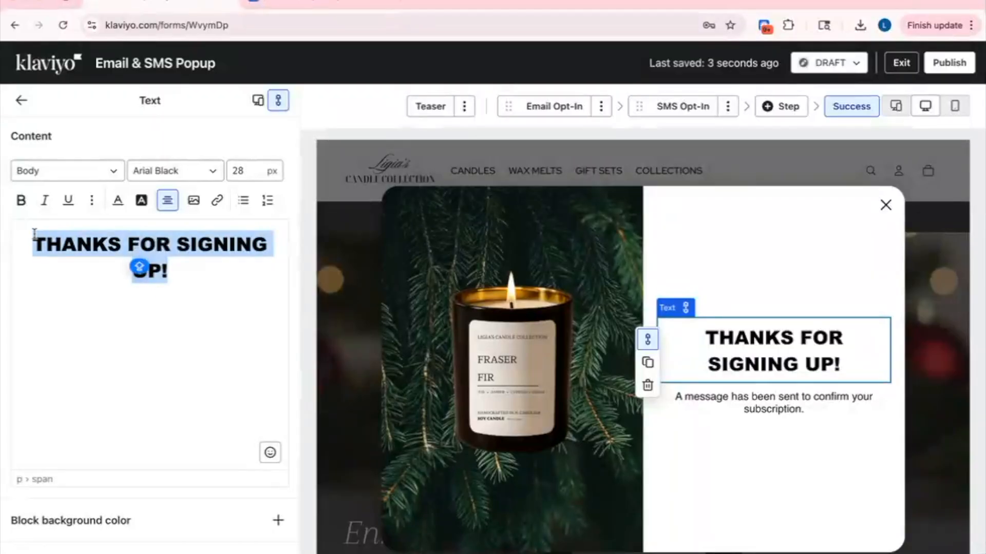
pyautogui.write('THANK YOU FOR JOINING OUT LI')
pyautogui.press('BackSpace')
pyautogui.press('BackSpace')
pyautogui.press('BackSpace')
pyautogui.press('BackSpace')
pyautogui.write('R LIST!')
# Step: Format the whole Success heading in Georgia italic
pyautogui.moveTo(251, 272); pyautogui.dragTo(65, 237)
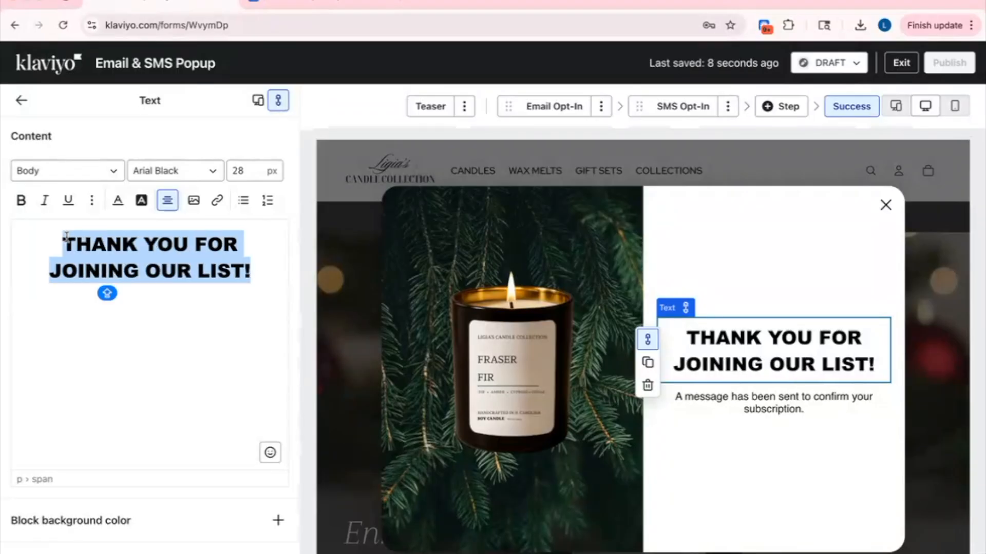
pyautogui.click(164, 171)
pyautogui.scroll(-1, 164, 348)
pyautogui.click(164, 333)
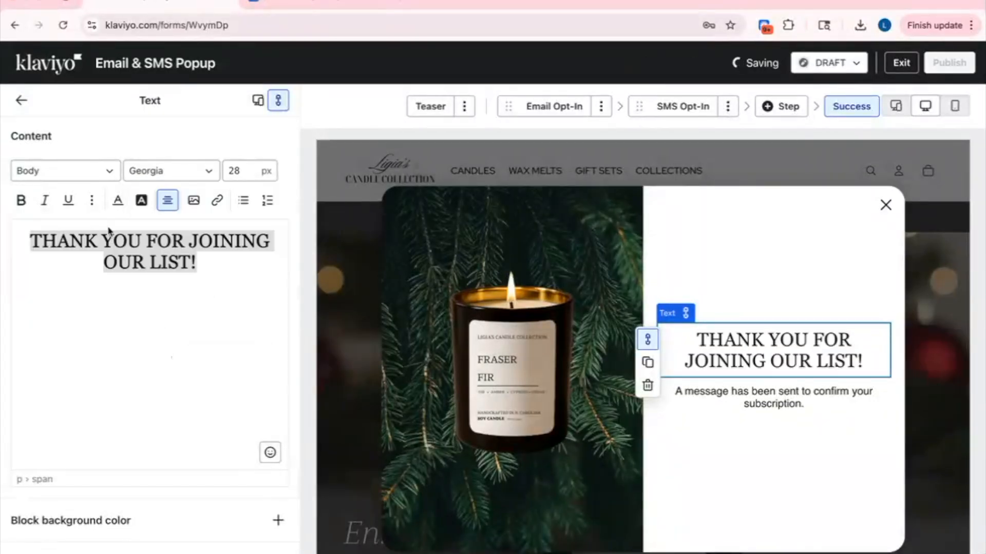
pyautogui.click(45, 203)
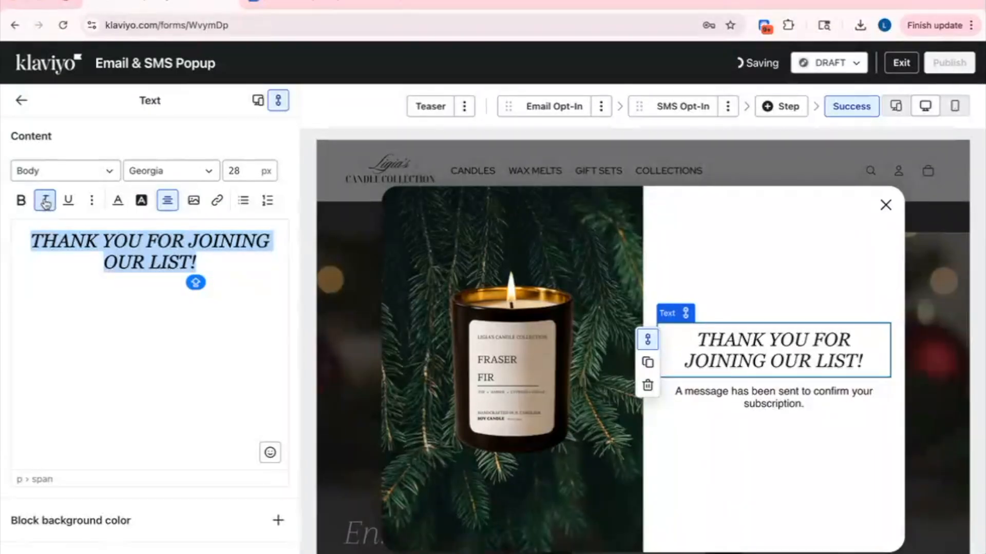
# Step: Append "Please check your email & texts for your unique 15% off discount code." to the Success step's subscription confirmation text
pyautogui.click(765, 398)
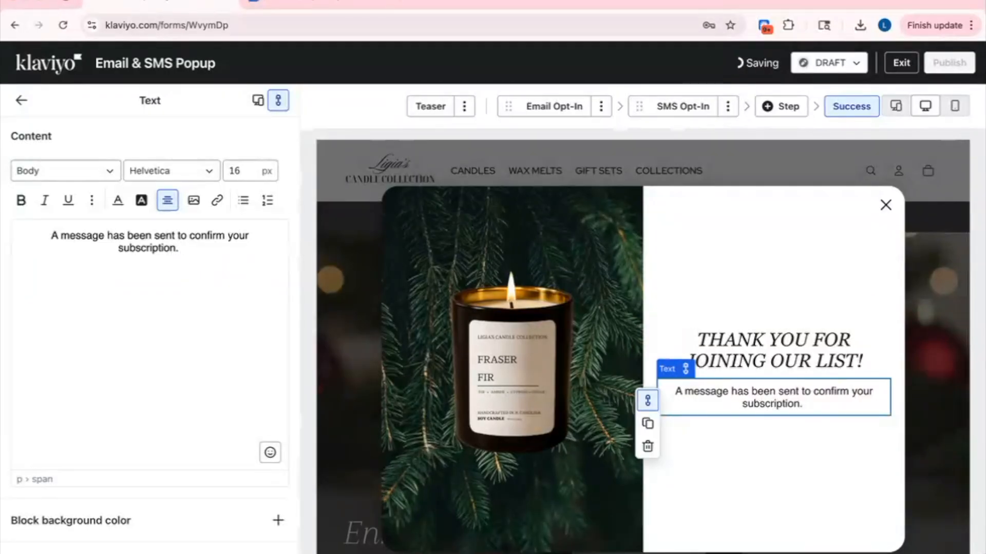
pyautogui.write('Pleas')
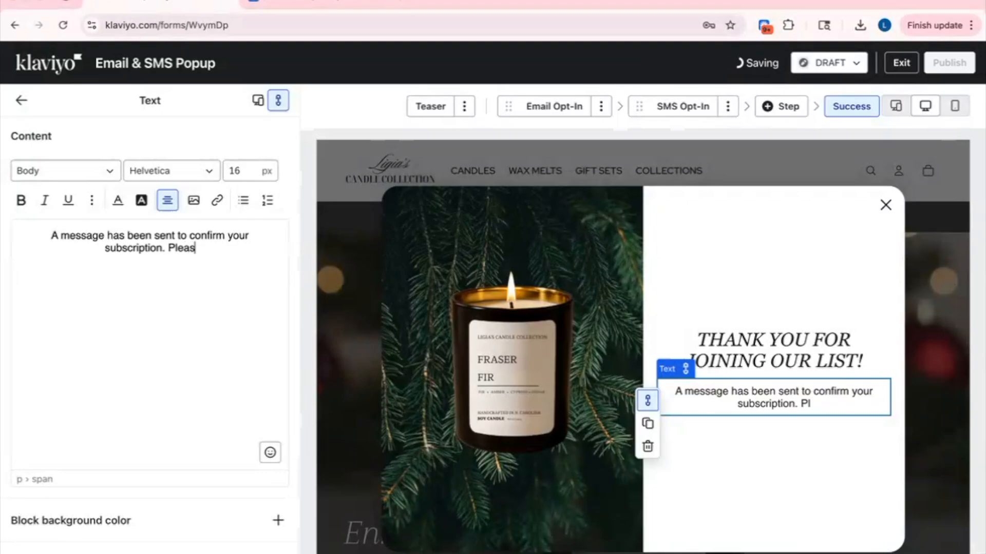
pyautogui.write('e check you')
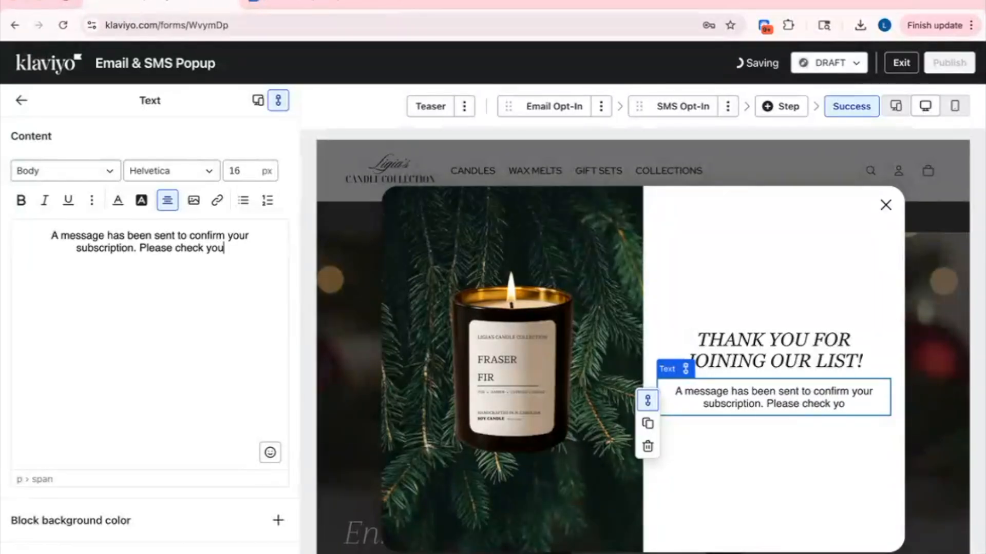
pyautogui.write('r emails & te')
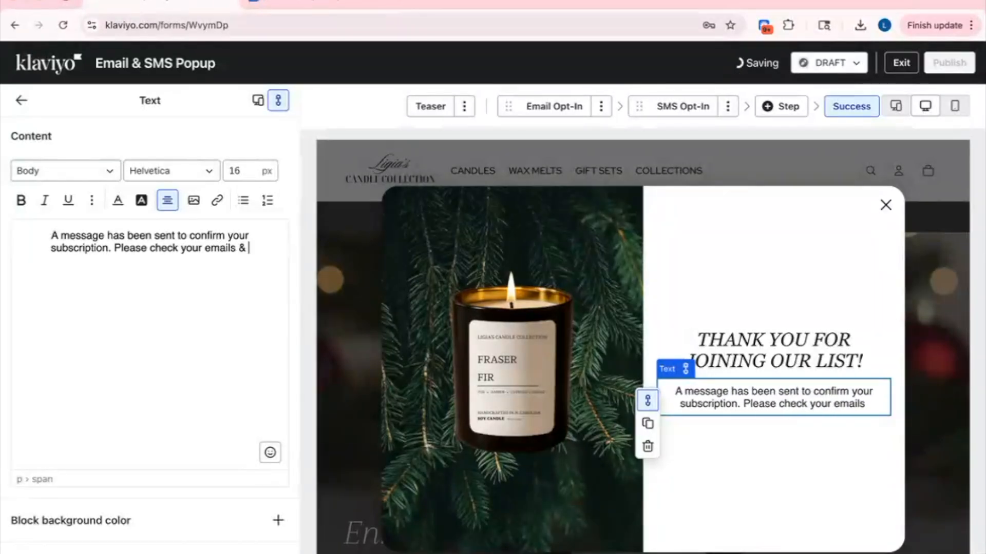
pyautogui.press('BackSpace')
pyautogui.press('BackSpace')
pyautogui.press('BackSpace')
pyautogui.press('BackSpace')
pyautogui.press('BackSpace')
pyautogui.press('BackSpace')
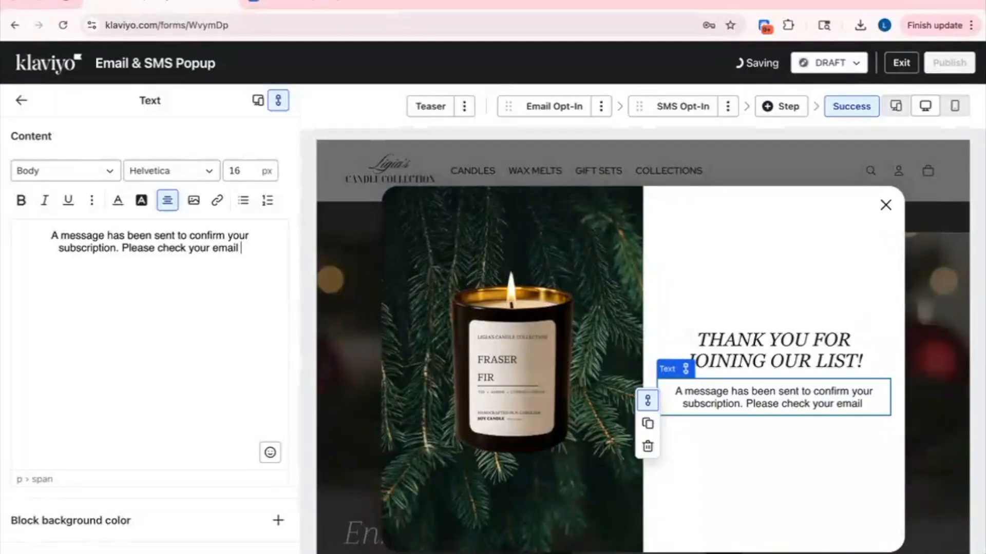
pyautogui.write('& texts,')
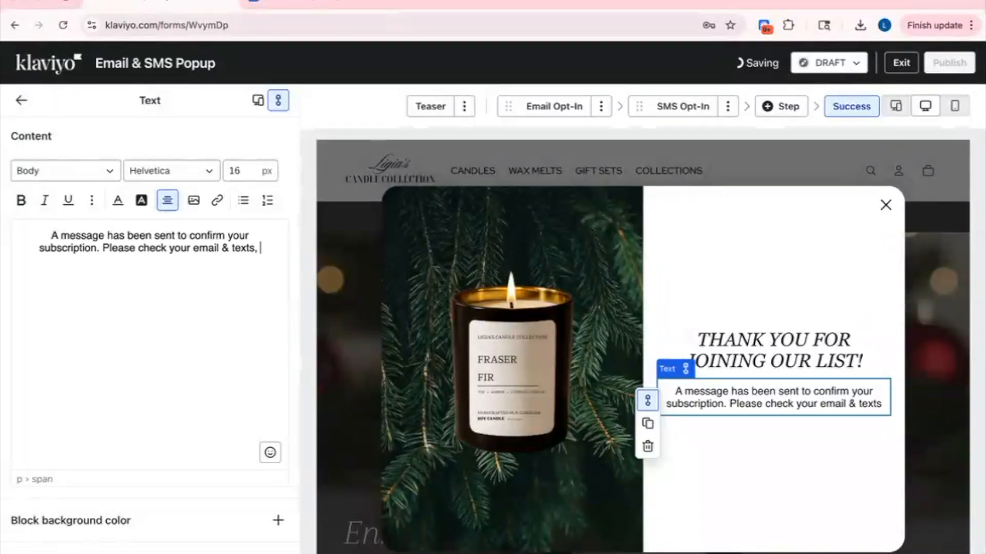
pyautogui.press('BackSpace')
pyautogui.press('BackSpace')
pyautogui.write('for your')
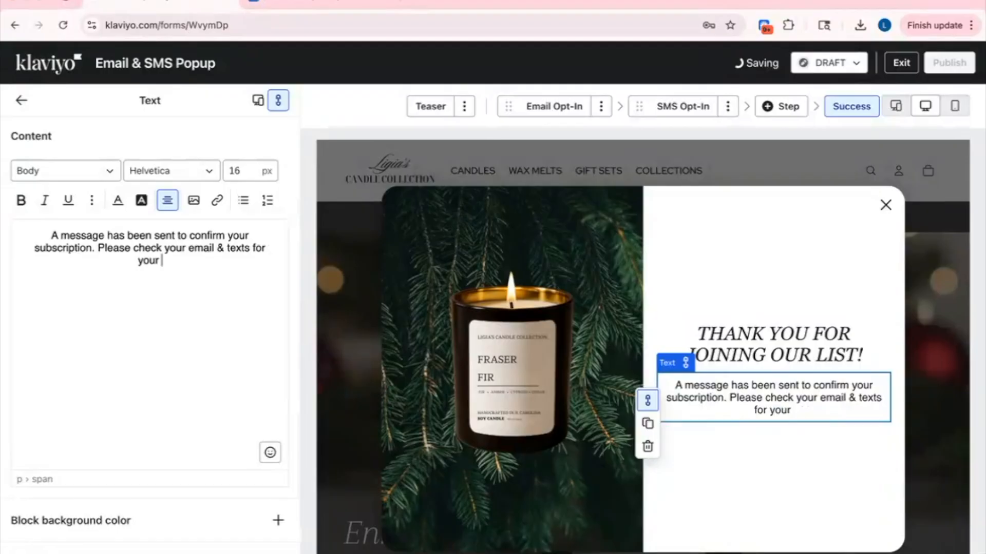
pyautogui.write(' special di')
pyautogui.press('BackSpace')
pyautogui.press('BackSpace')
pyautogui.press('BackSpace')
pyautogui.press('BackSpace')
pyautogui.press('BackSpace')
pyautogui.press('BackSpace')
pyautogui.press('BackSpace')
pyautogui.press('BackSpace')
pyautogui.press('BackSpace')
pyautogui.press('BackSpace')
pyautogui.write('unique 15% off discount code.')
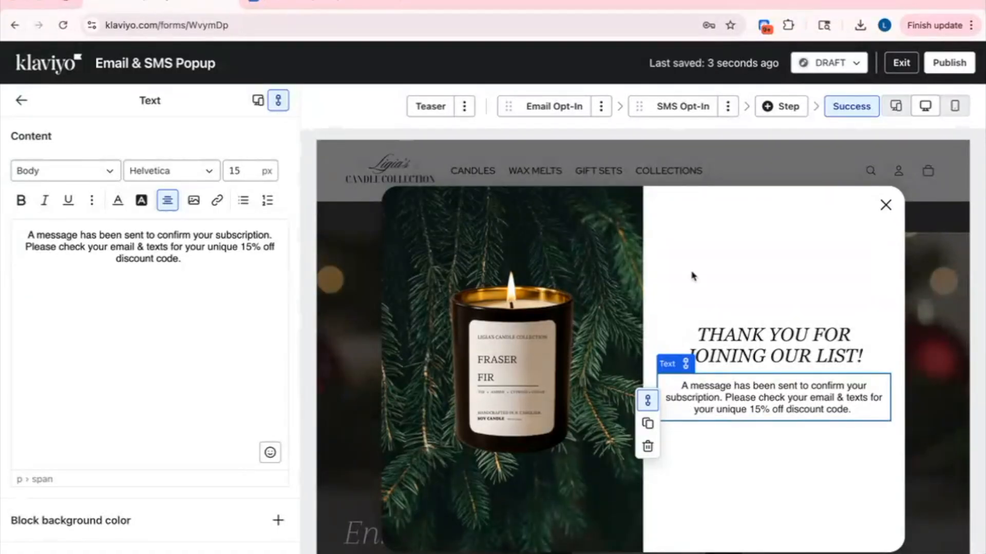
# Step: Set the teaser's layout size to Medium
pyautogui.click(429, 107)
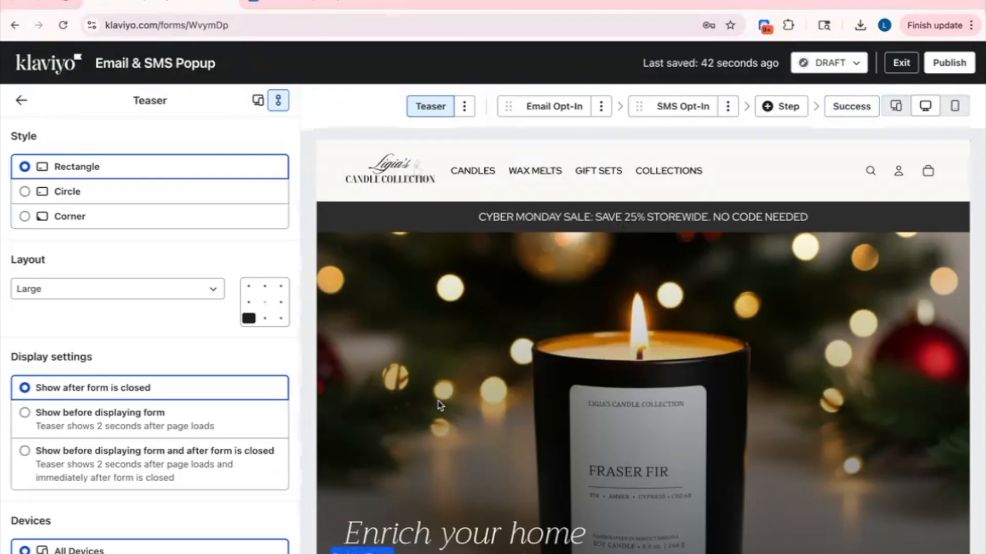
pyautogui.click(195, 291)
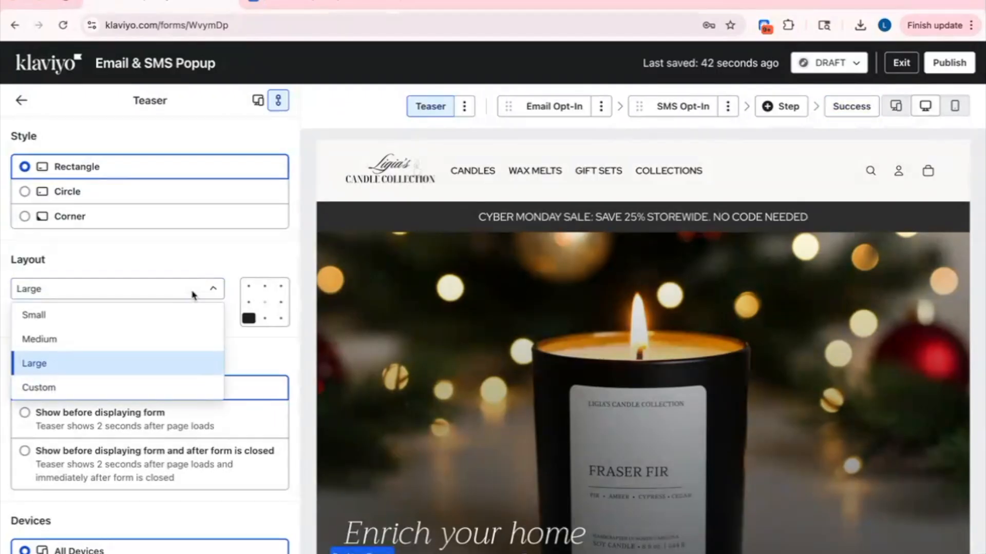
pyautogui.click(183, 338)
# Step: Replace the teaser's "SIGN UP!" text with "GET 15% OFF" and turn off its bold formatting
pyautogui.scroll(-4, 171, 411)
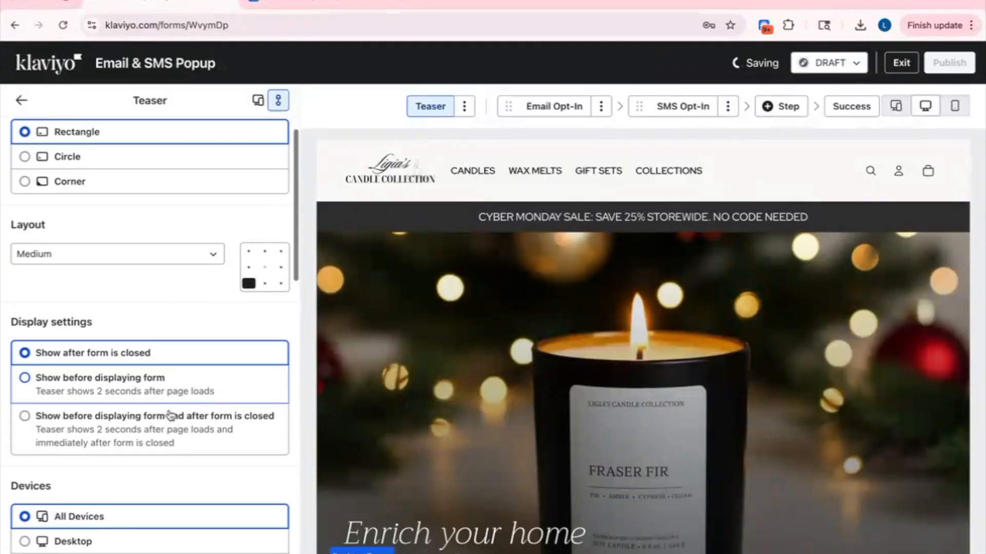
pyautogui.scroll(-2, 171, 415)
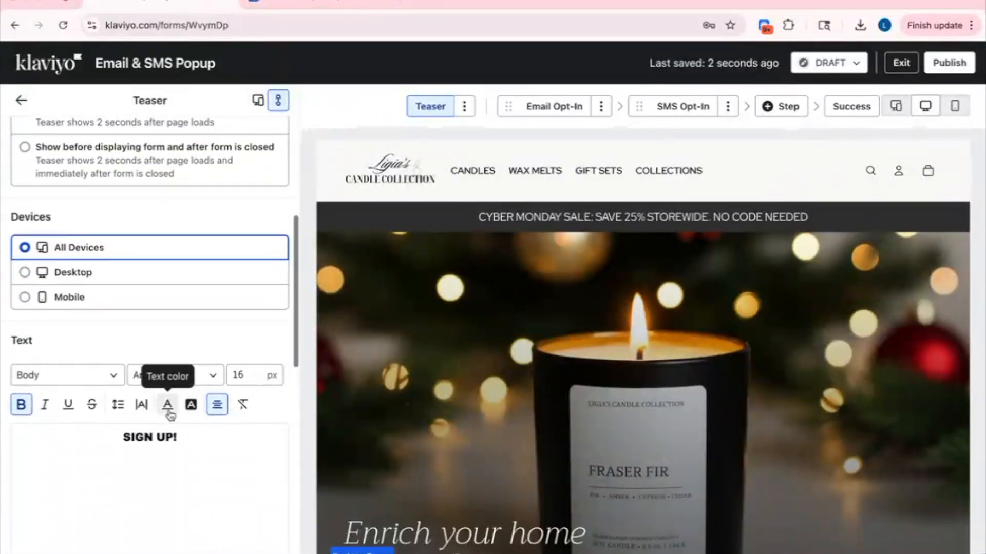
pyautogui.press('BackSpace')
pyautogui.press('BackSpace')
pyautogui.press('BackSpace')
pyautogui.press('BackSpace')
pyautogui.press('BackSpace')
pyautogui.press('BackSpace')
pyautogui.press('BackSpace')
pyautogui.write('get 15%')
pyautogui.press('BackSpace')
pyautogui.write('5% off')
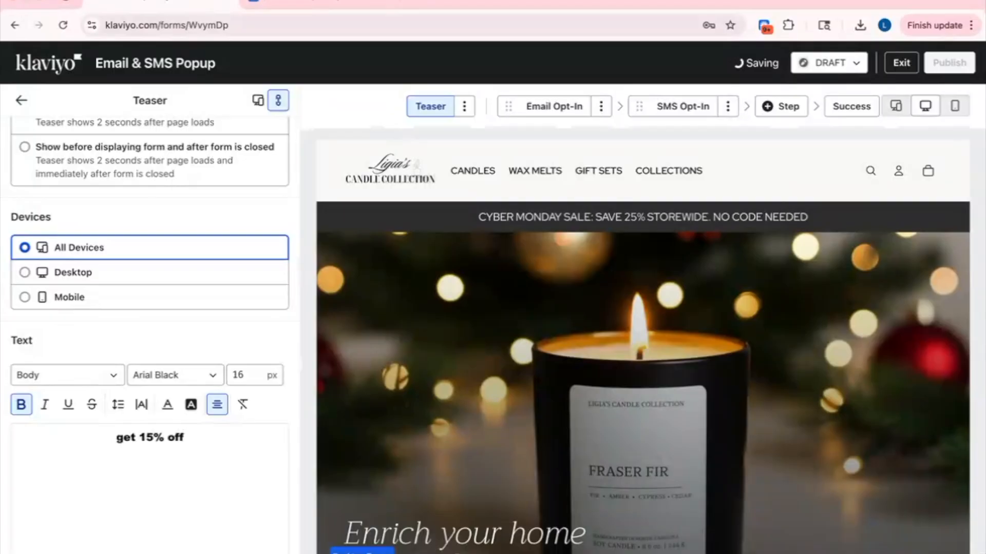
pyautogui.tripleClick(167, 438)
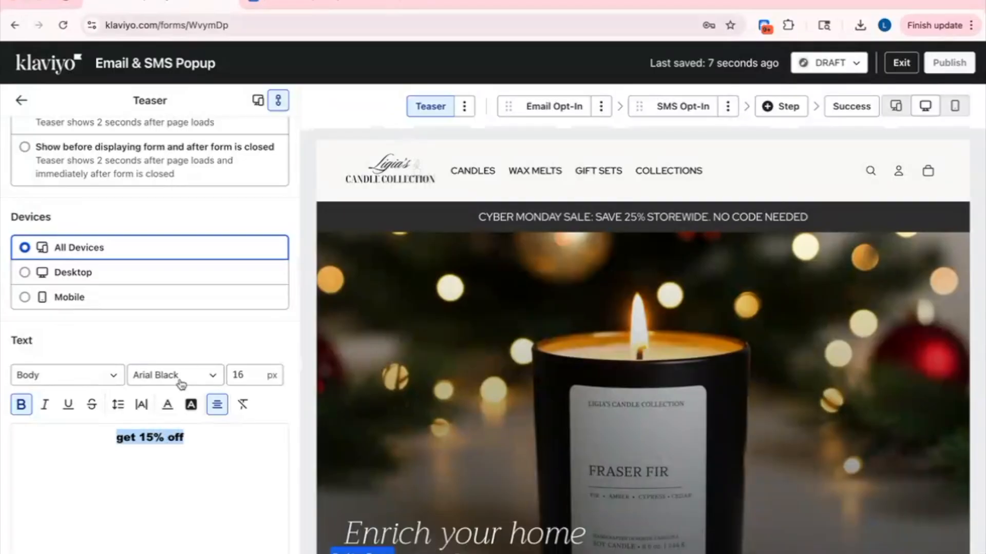
pyautogui.click(21, 404)
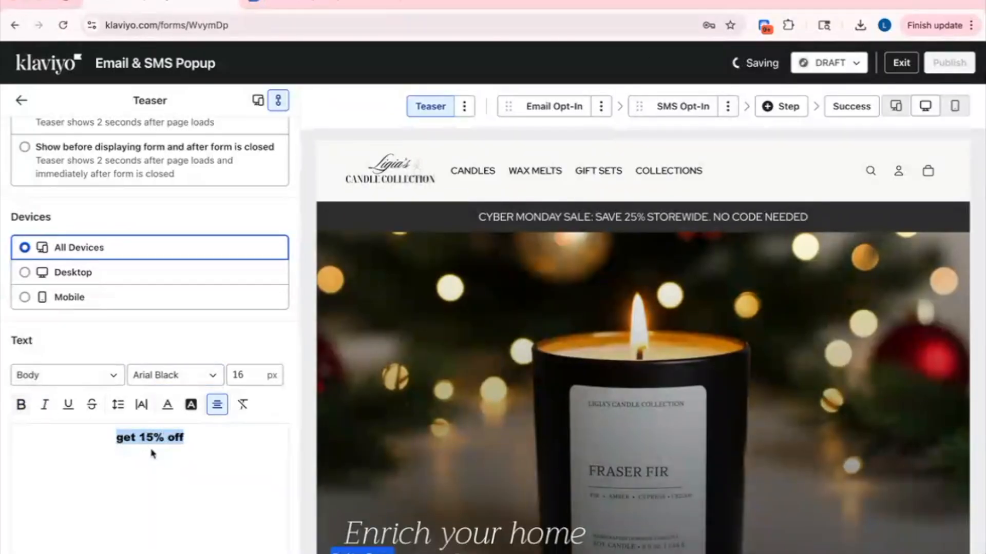
pyautogui.write('GET')
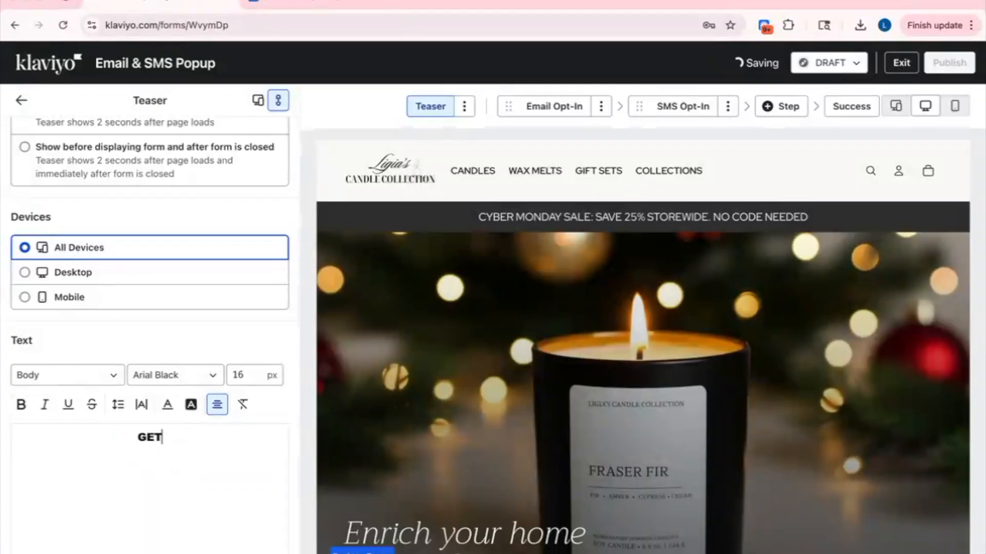
pyautogui.write(' 15% OFF')
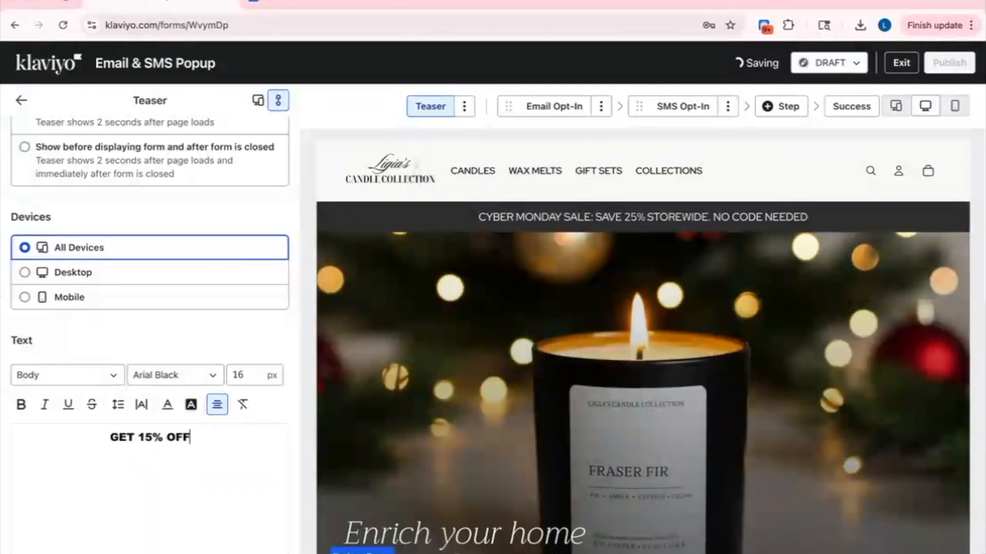
# Step: Set the font of the teaser's "GET 15% OFF" text to Poppins Light 300
pyautogui.tripleClick(148, 439)
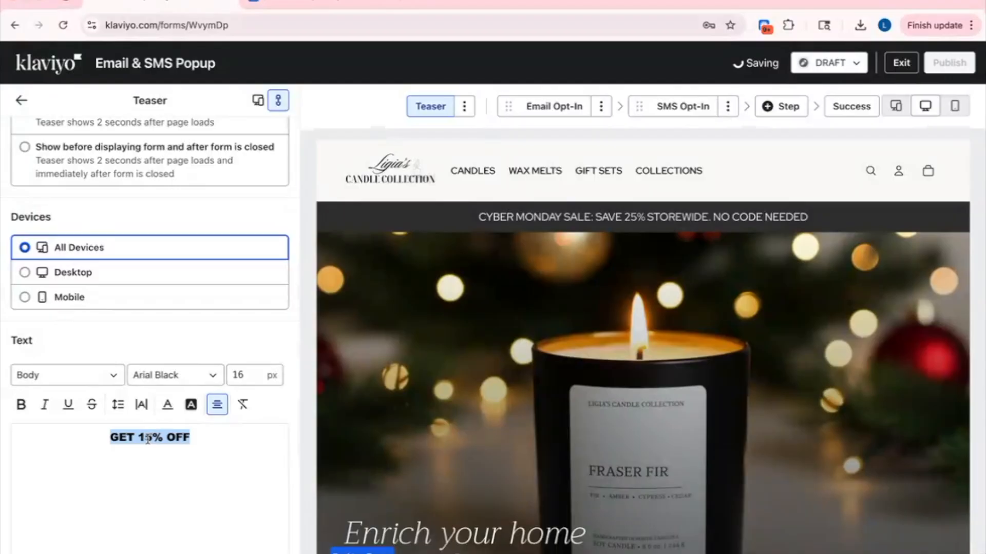
pyautogui.click(171, 378)
pyautogui.scroll(5, 183, 253)
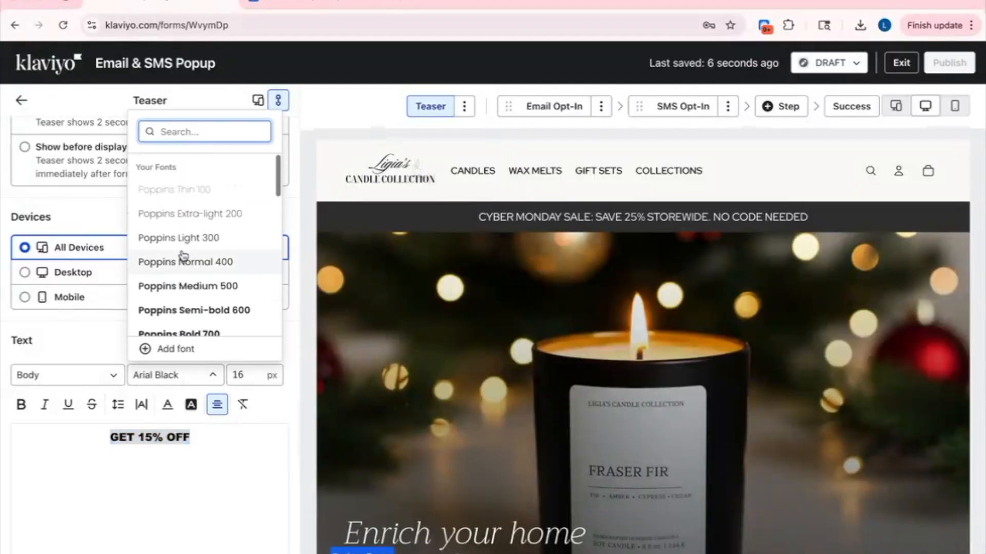
pyautogui.click(183, 244)
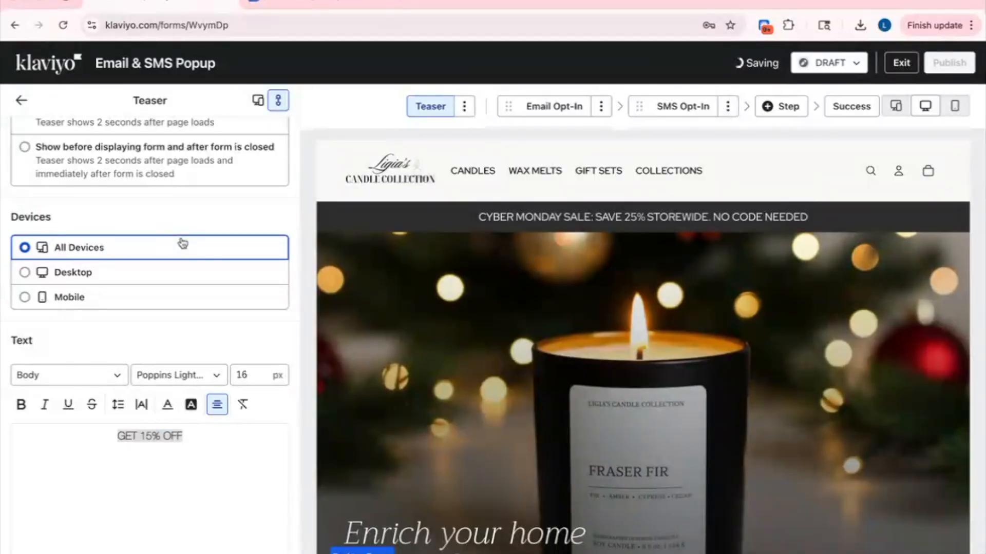
pyautogui.click(231, 469)
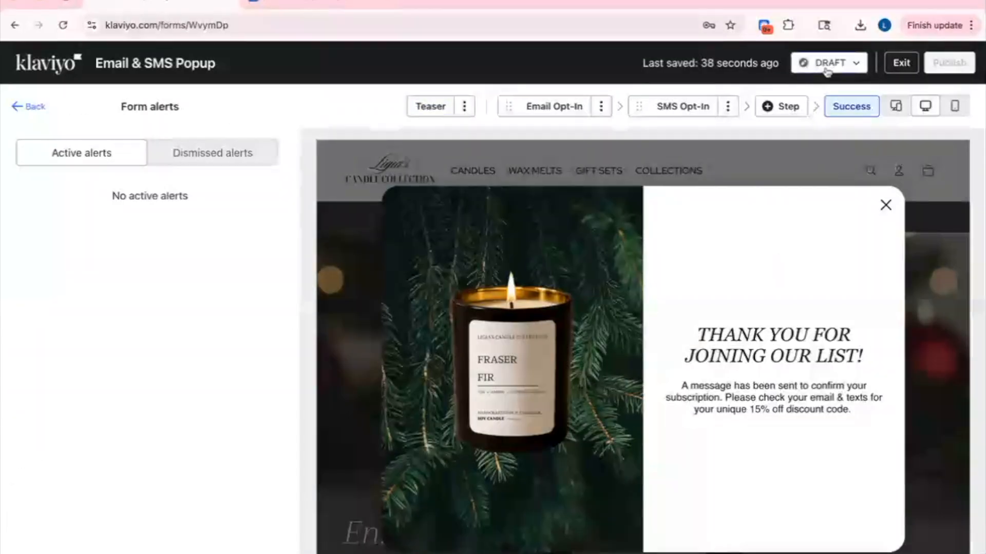
# Step: Review the form's active publishing alert and schedule the form to go live once the text messaging number is verified
pyautogui.click(828, 63)
pyautogui.click(826, 114)
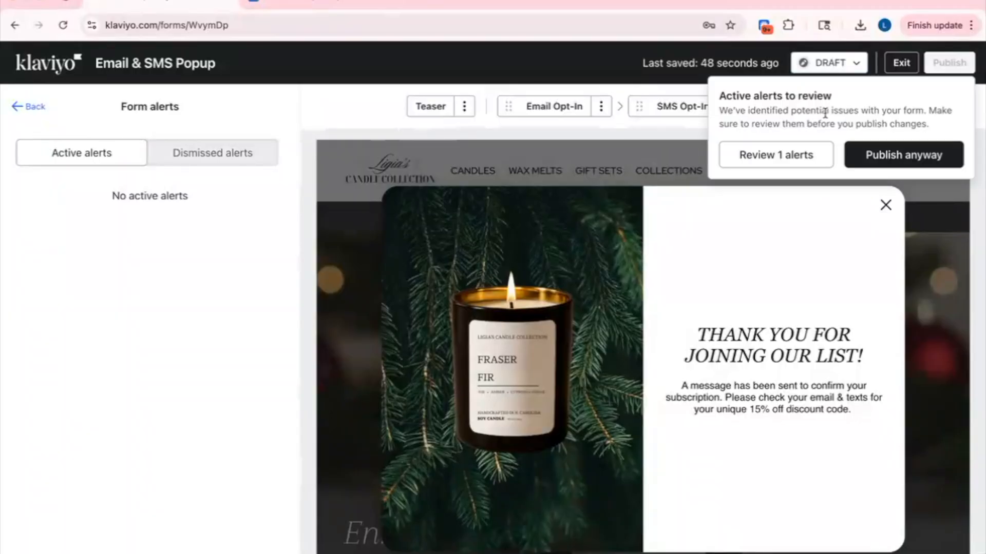
pyautogui.click(776, 155)
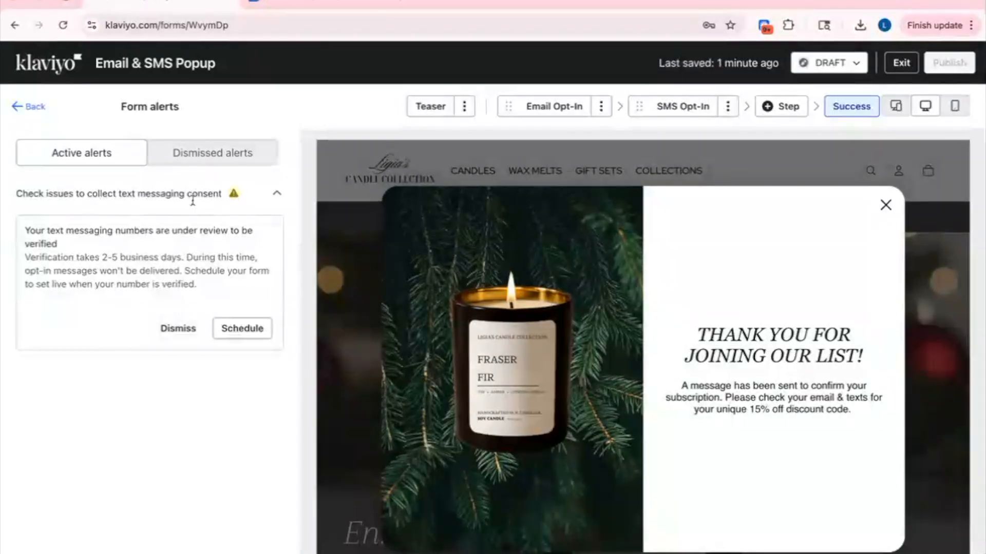
pyautogui.click(213, 153)
pyautogui.click(101, 152)
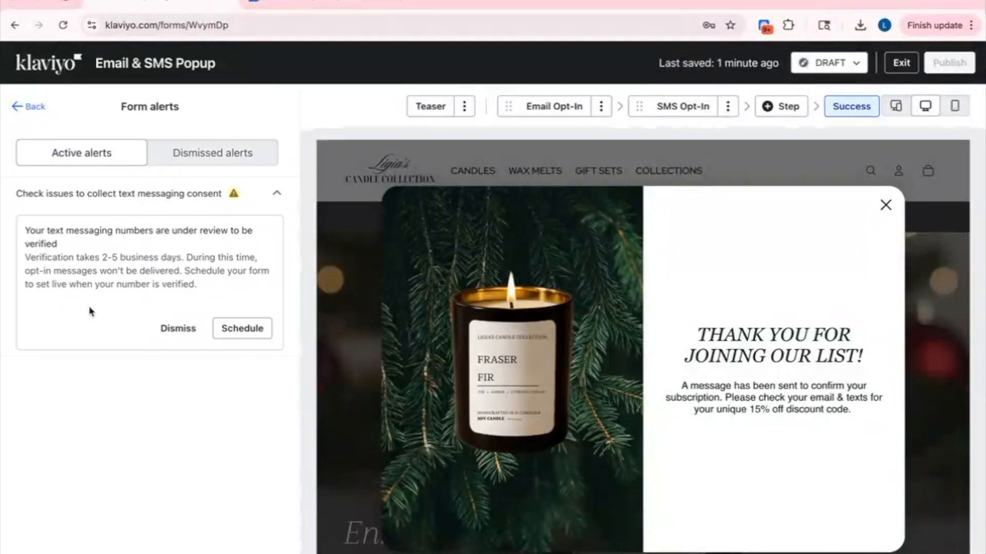
pyautogui.click(241, 329)
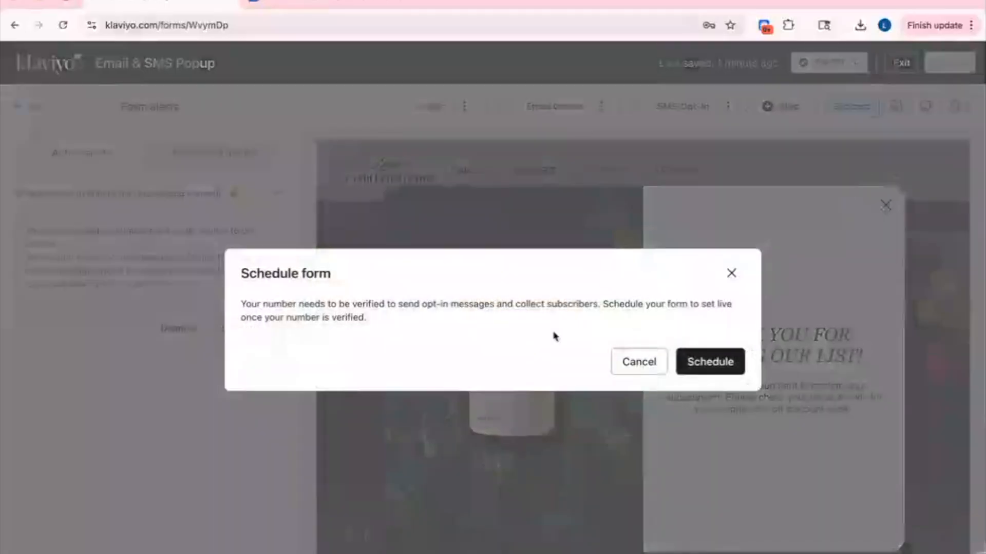
pyautogui.click(710, 361)
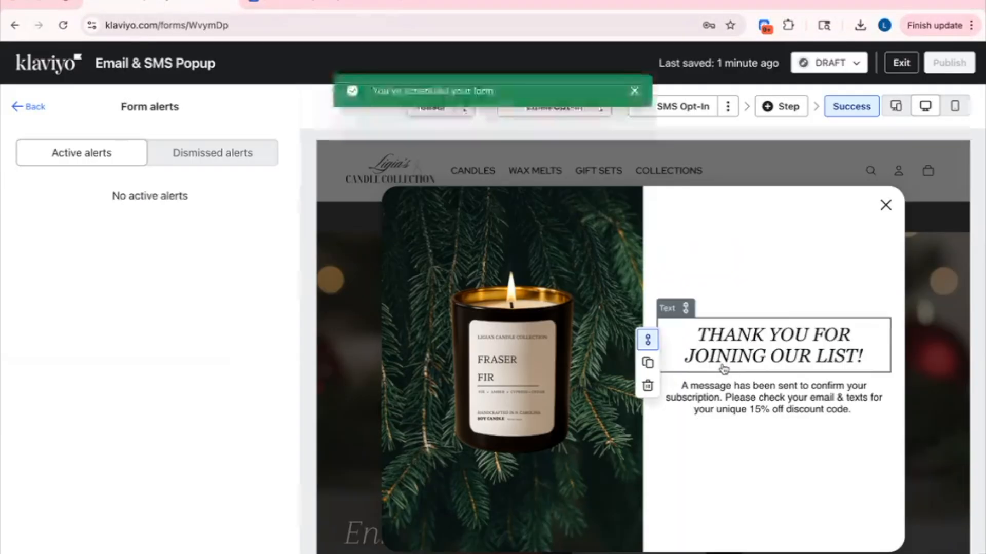